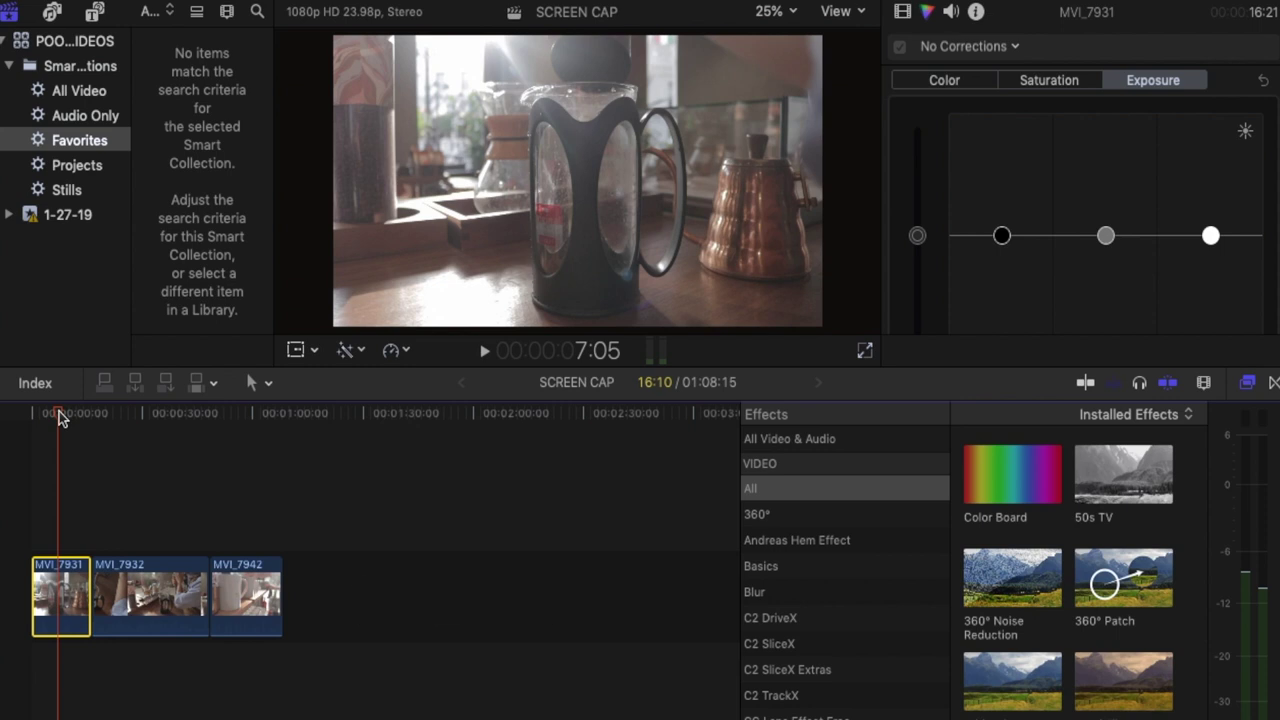
Step: Show the video scopes beside the viewer with the RGB Overlay waveform for MVI_7931
key("super+7")
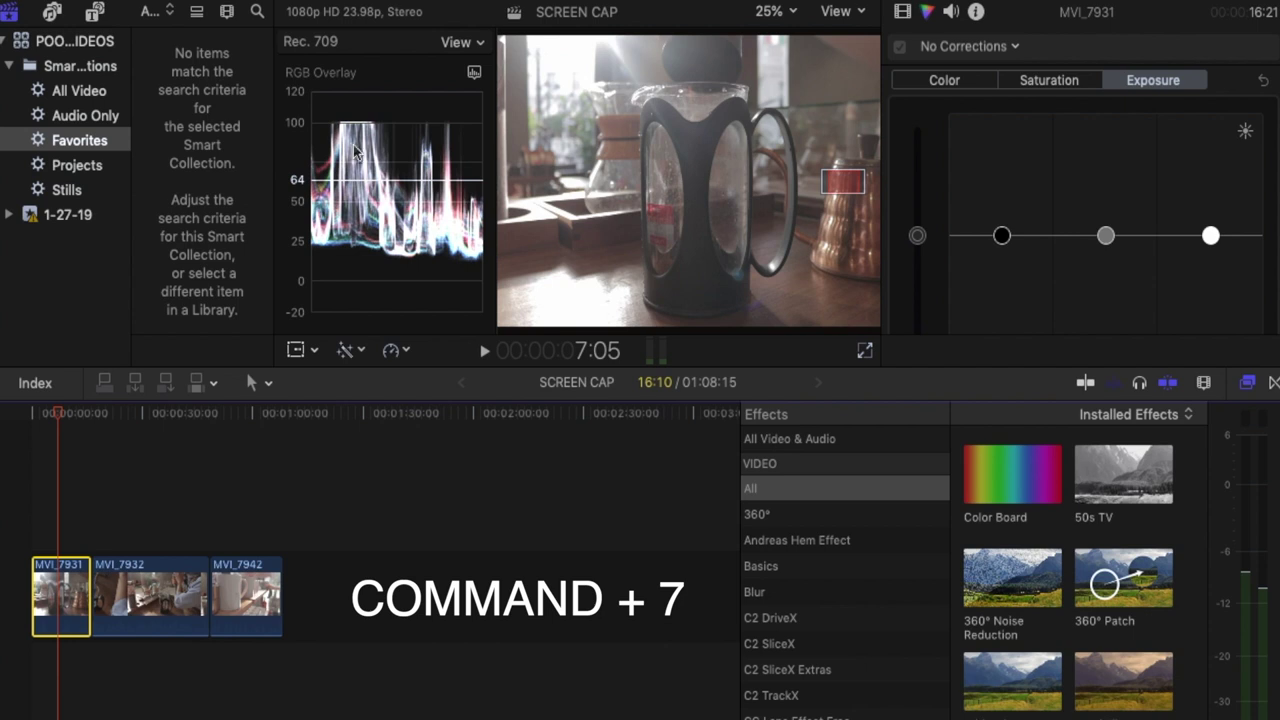
Step: Preview the Histogram and Vectorscope, then return the scope to a Waveform in RGB Overlay
left_click(475, 75)
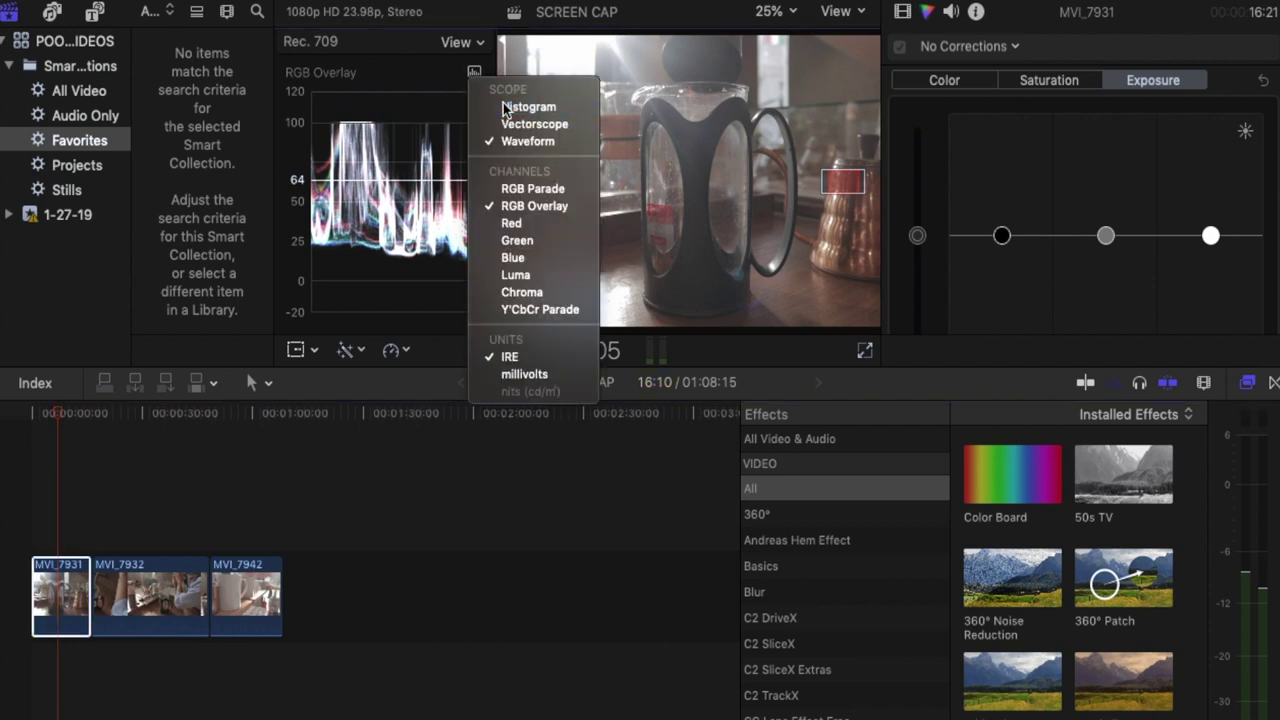
left_click(505, 107)
left_click(475, 75)
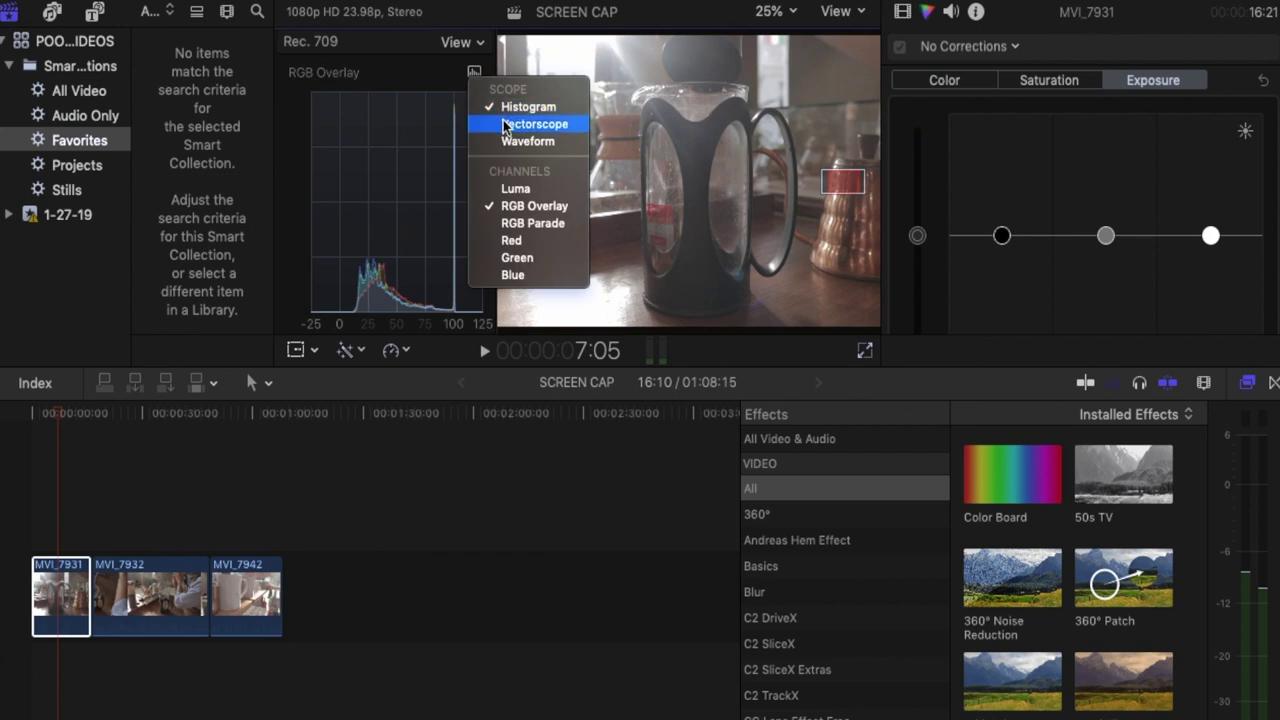
left_click(505, 124)
left_click(475, 74)
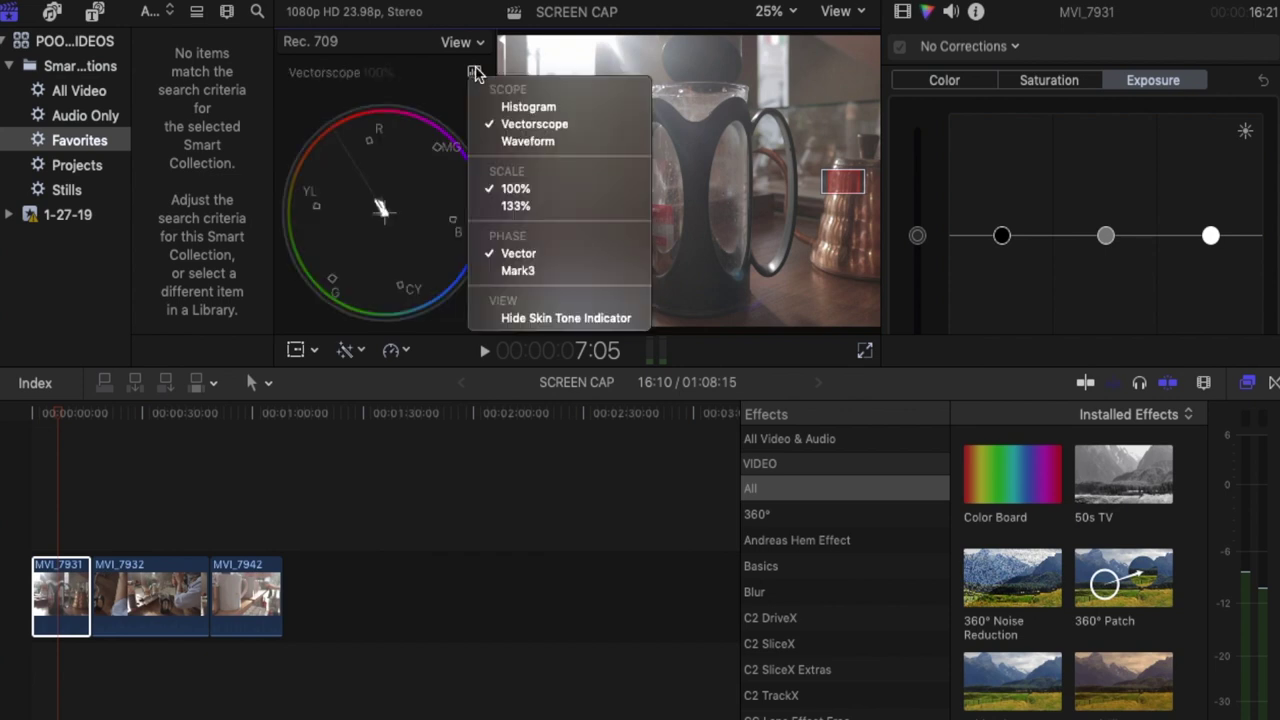
left_click(508, 142)
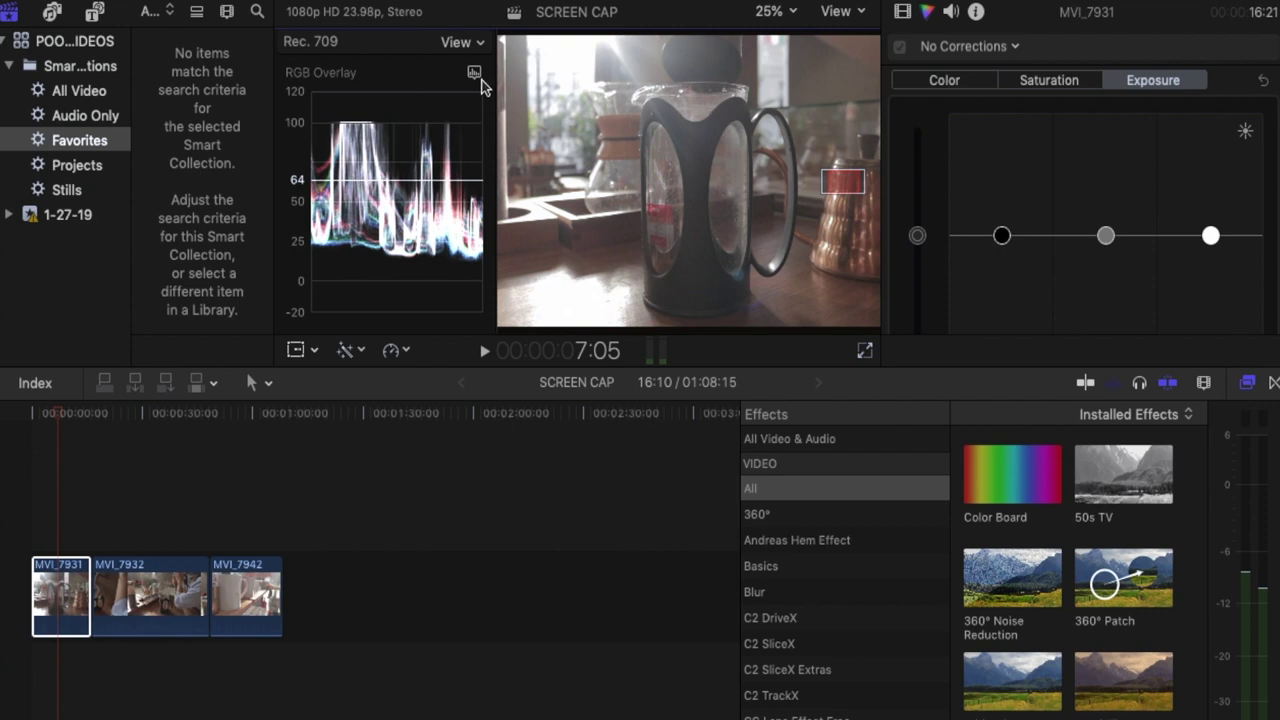
left_click(476, 74)
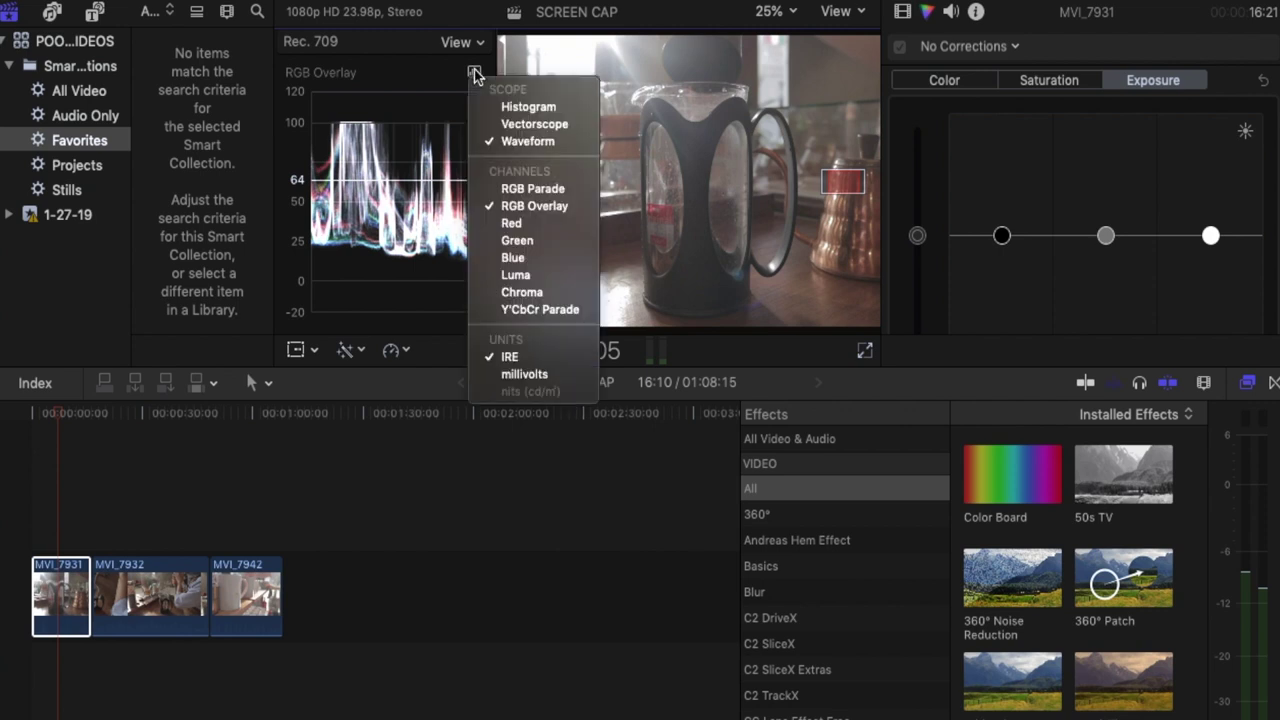
left_click(496, 204)
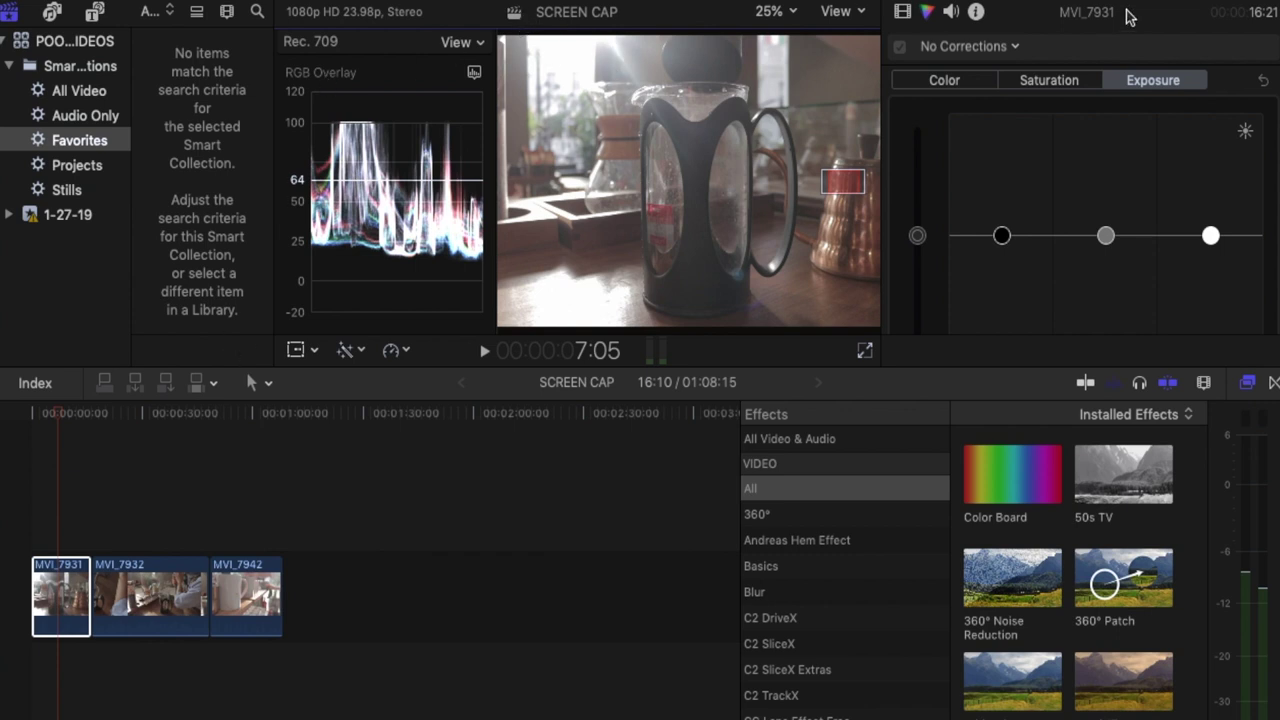
Step: Add a Color Board to MVI_7931, test global exposure, reset it, then lower the highlights
left_click(1017, 47)
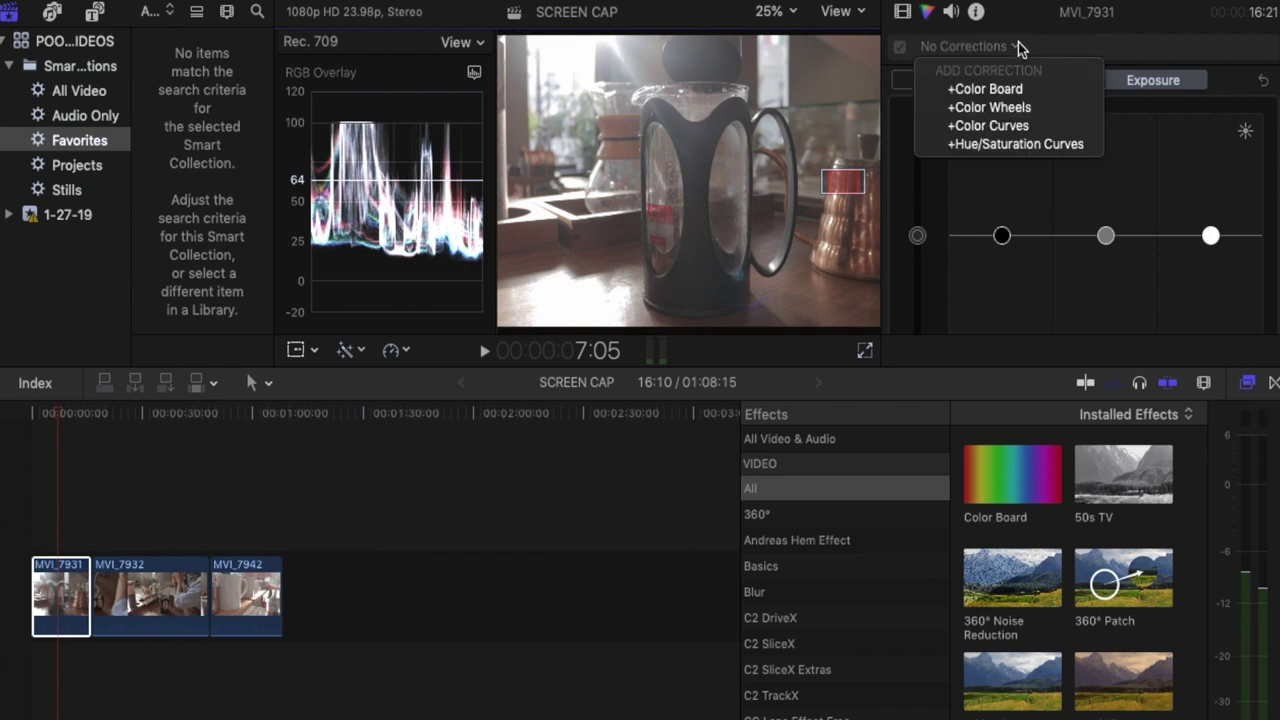
left_click(1000, 92)
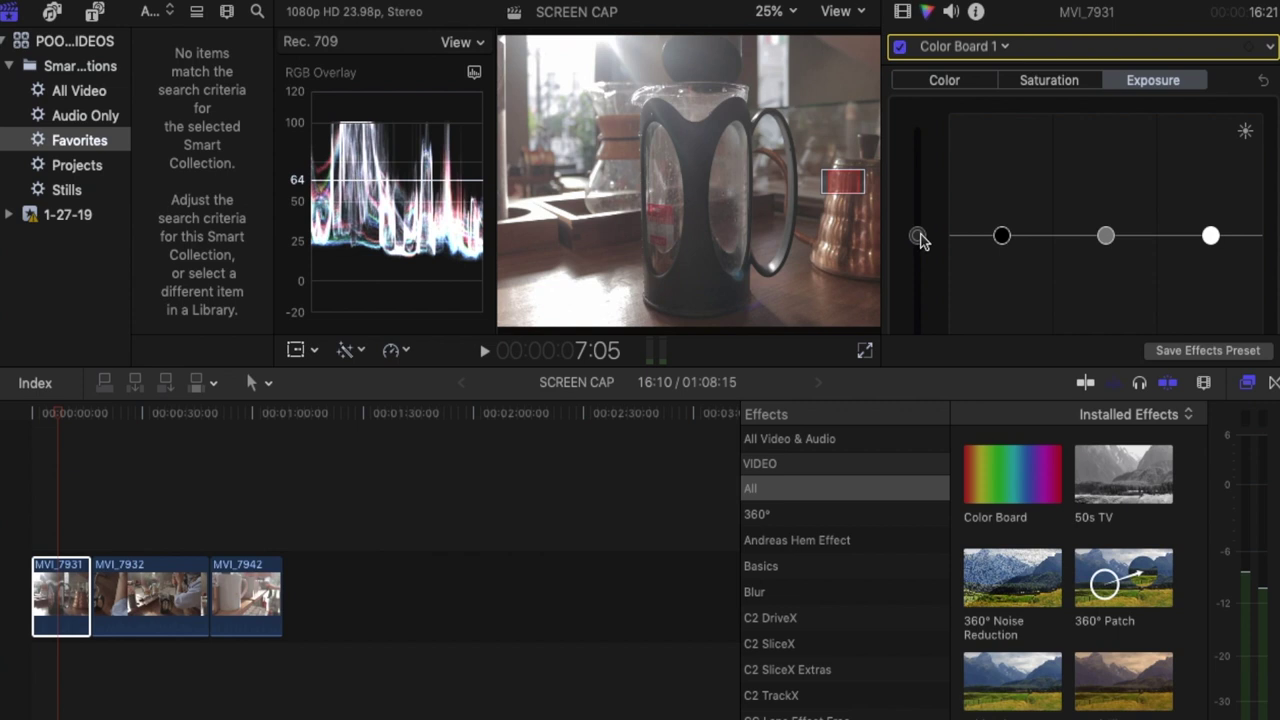
mouse_move(920, 236)
left_mouse_down()
mouse_move(920, 172)
mouse_move(918, 244)
left_mouse_up()
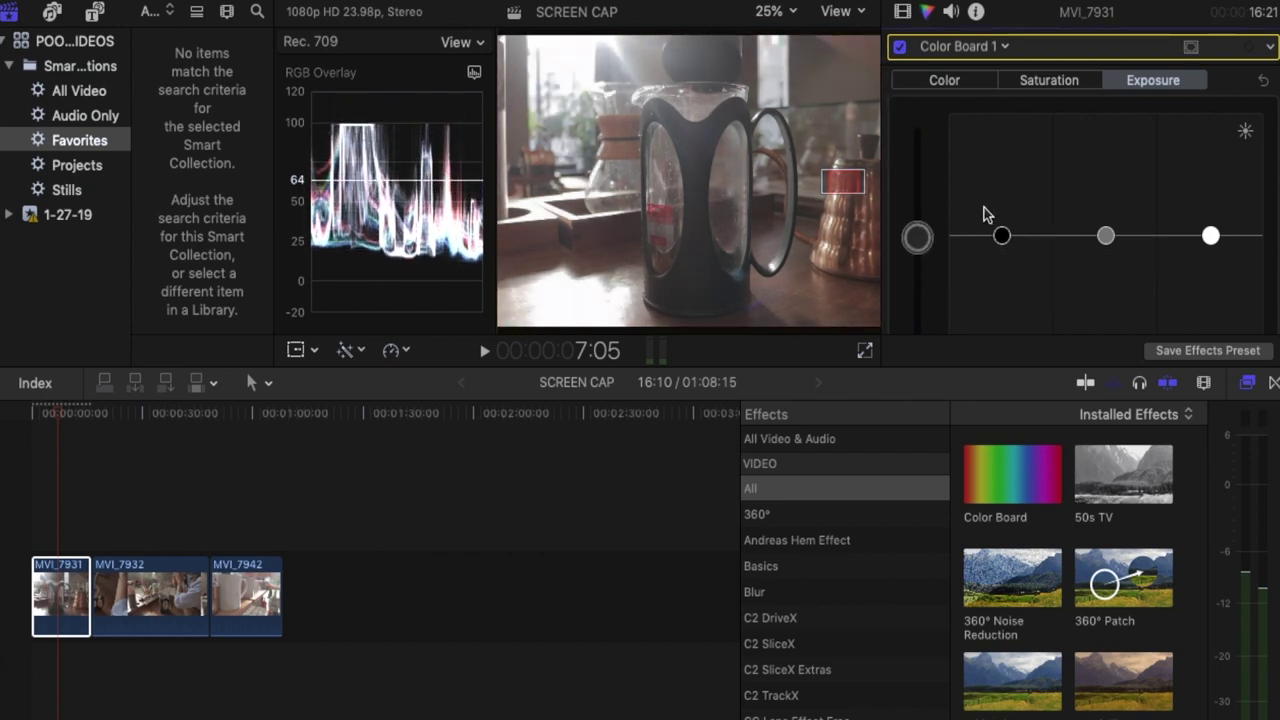
left_click(1262, 80)
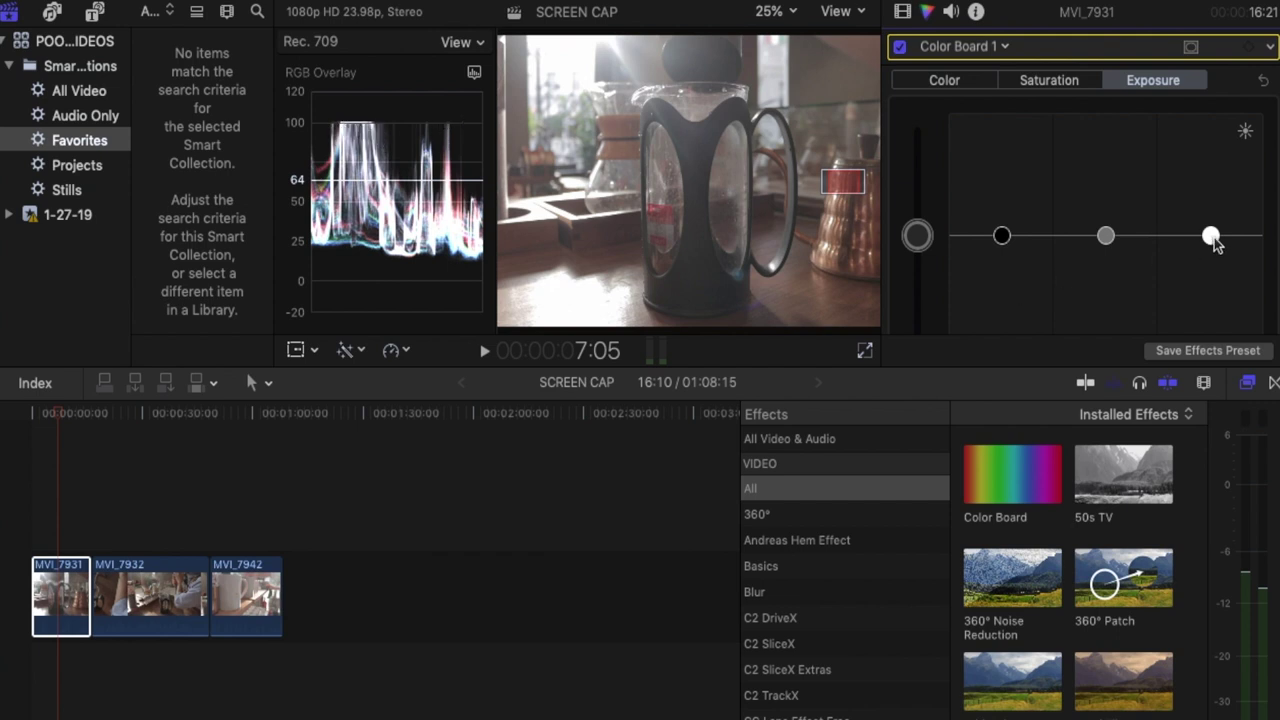
left_click_drag(1212, 240, 1214, 264)
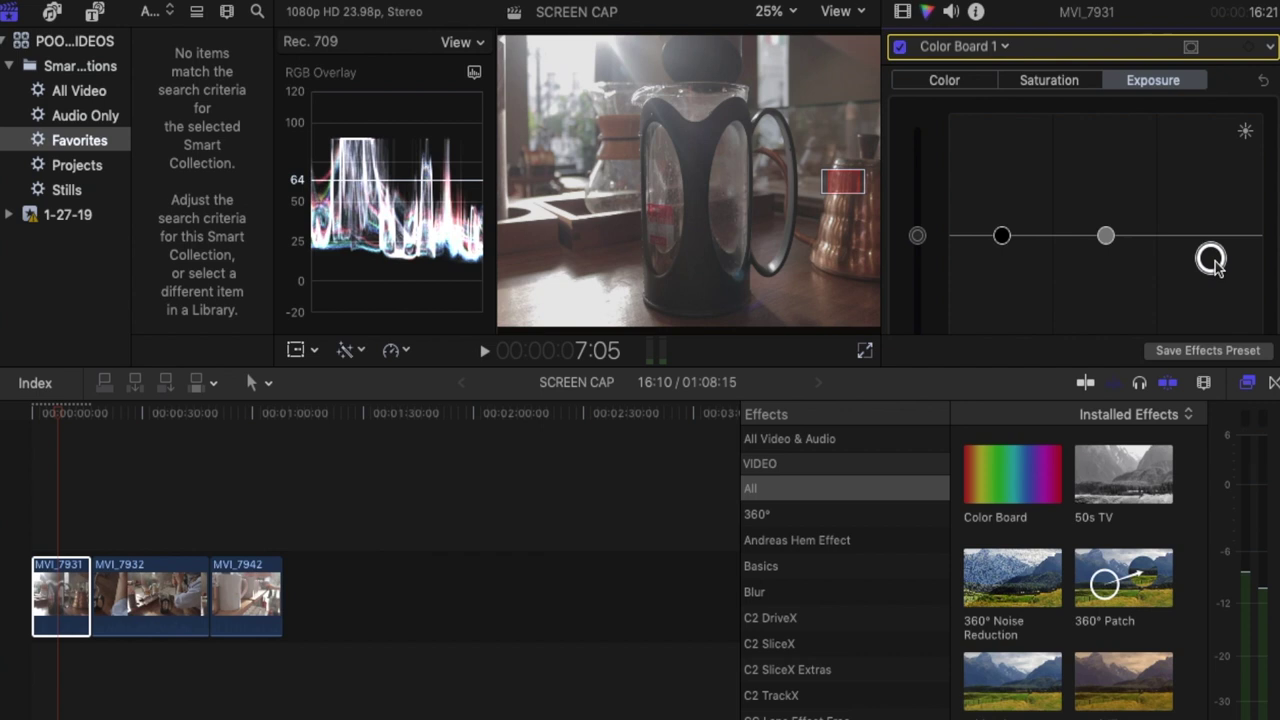
Step: Lower MVI_7931's highlights, shadows and midtones slightly, then play it from the timeline start
left_click_drag(1214, 266, 1214, 269)
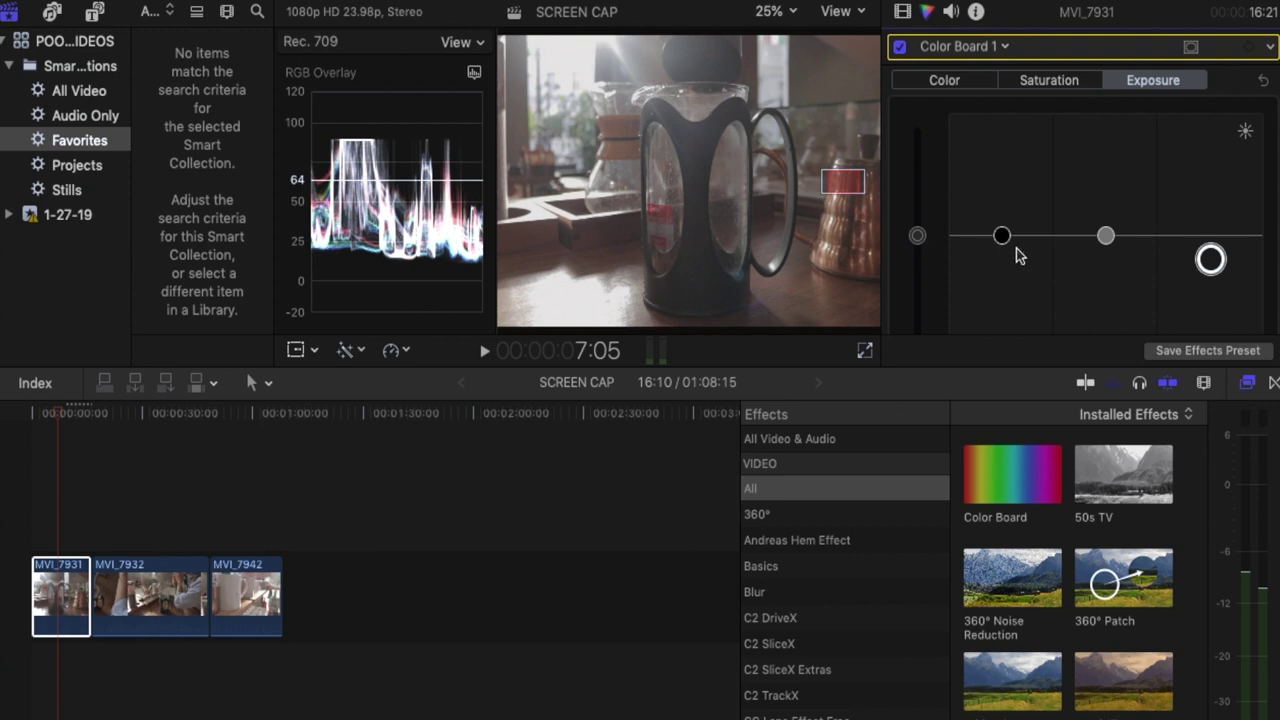
left_click_drag(1003, 245, 1005, 257)
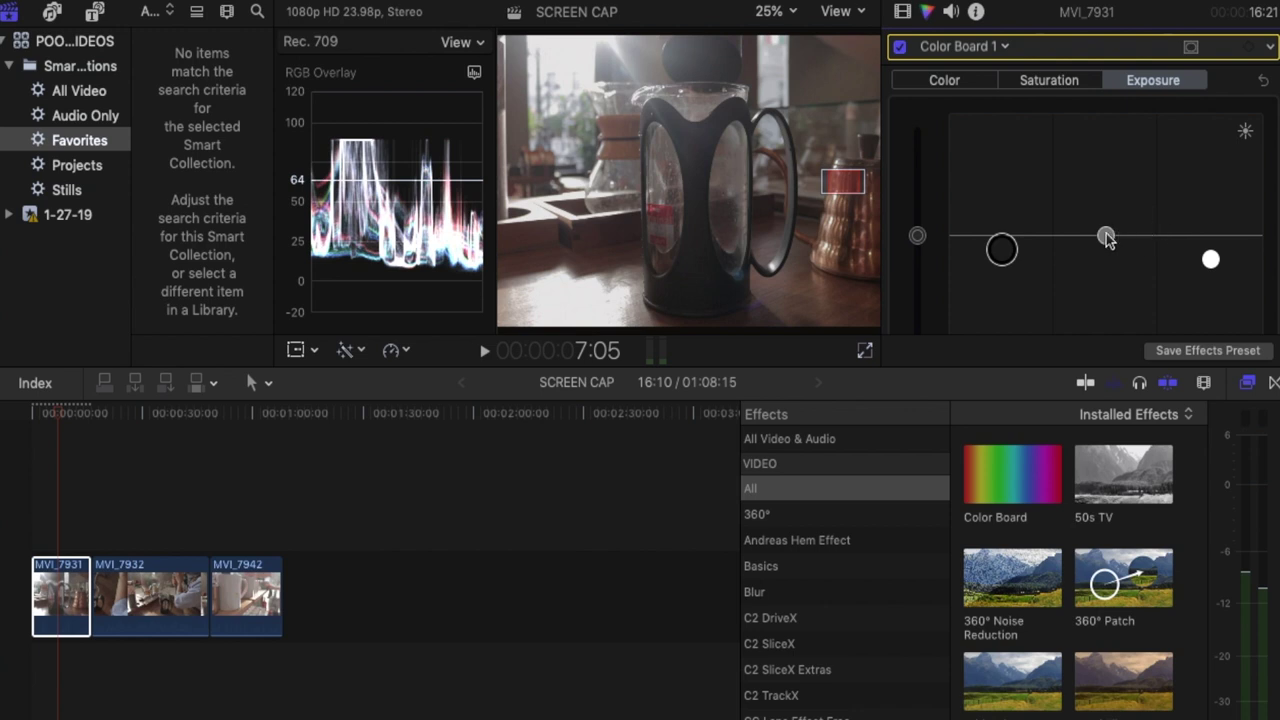
left_click_drag(1106, 237, 1108, 248)
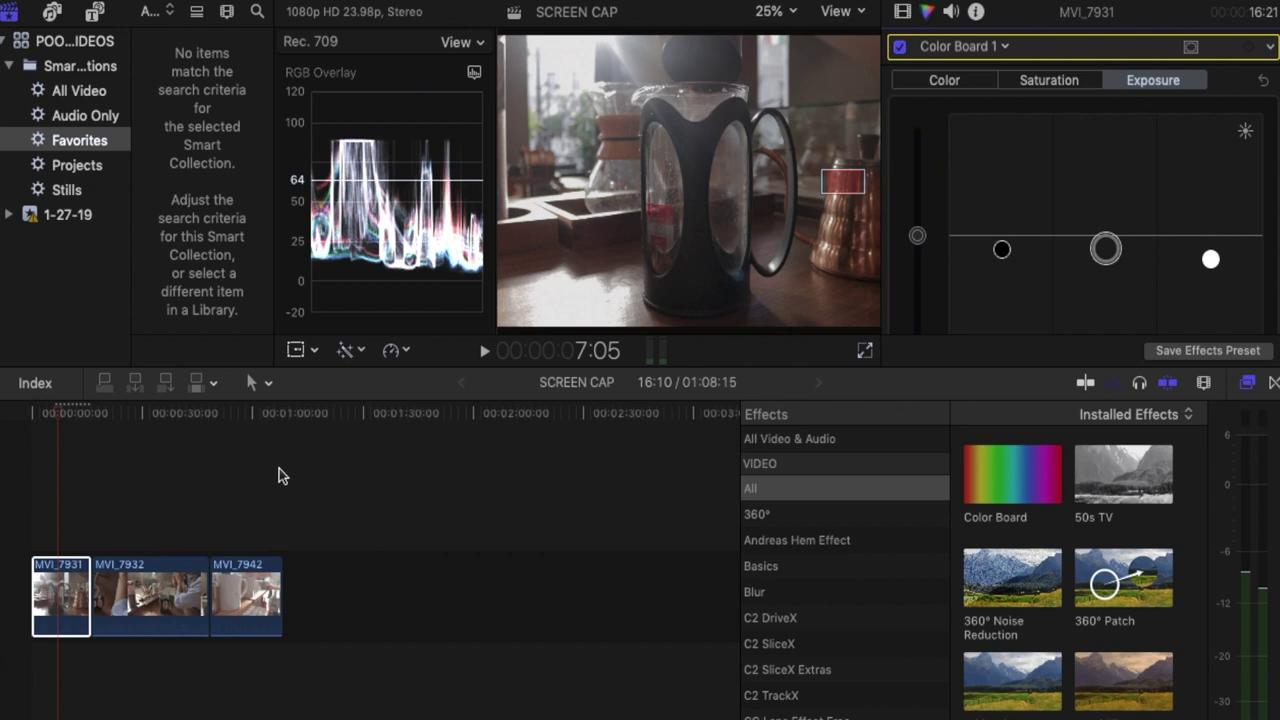
left_click(30, 418)
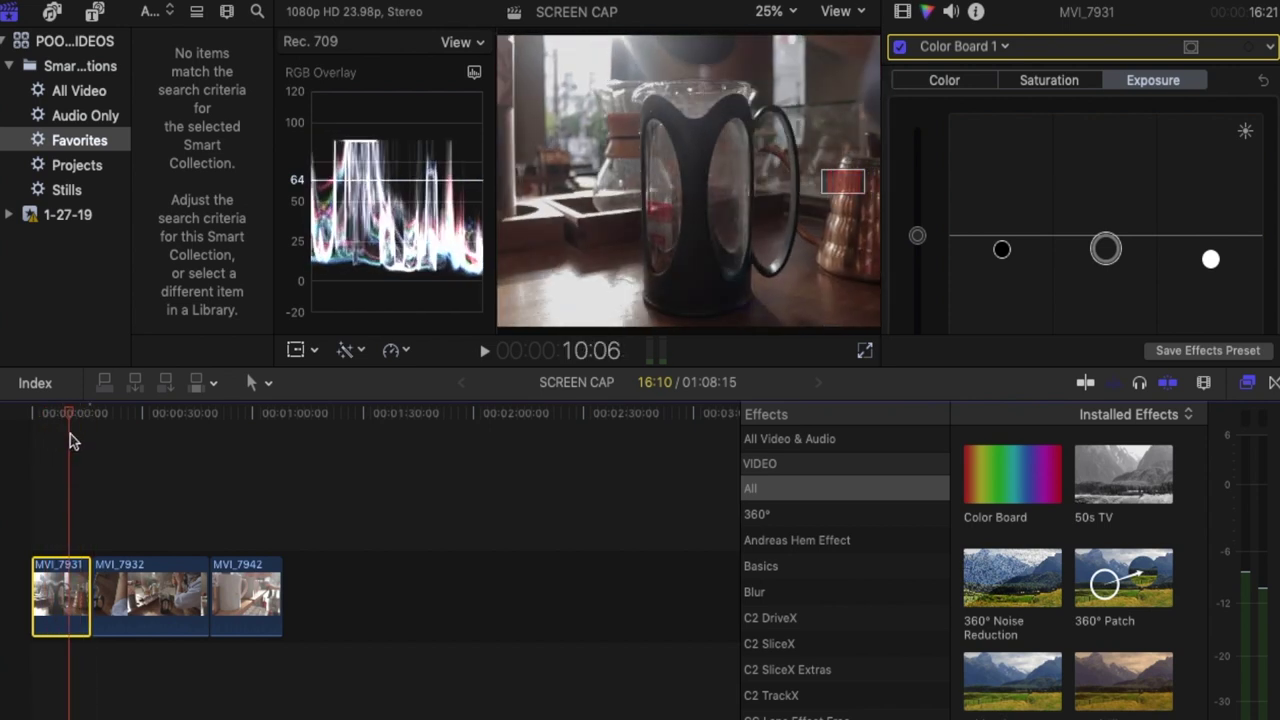
key("s")
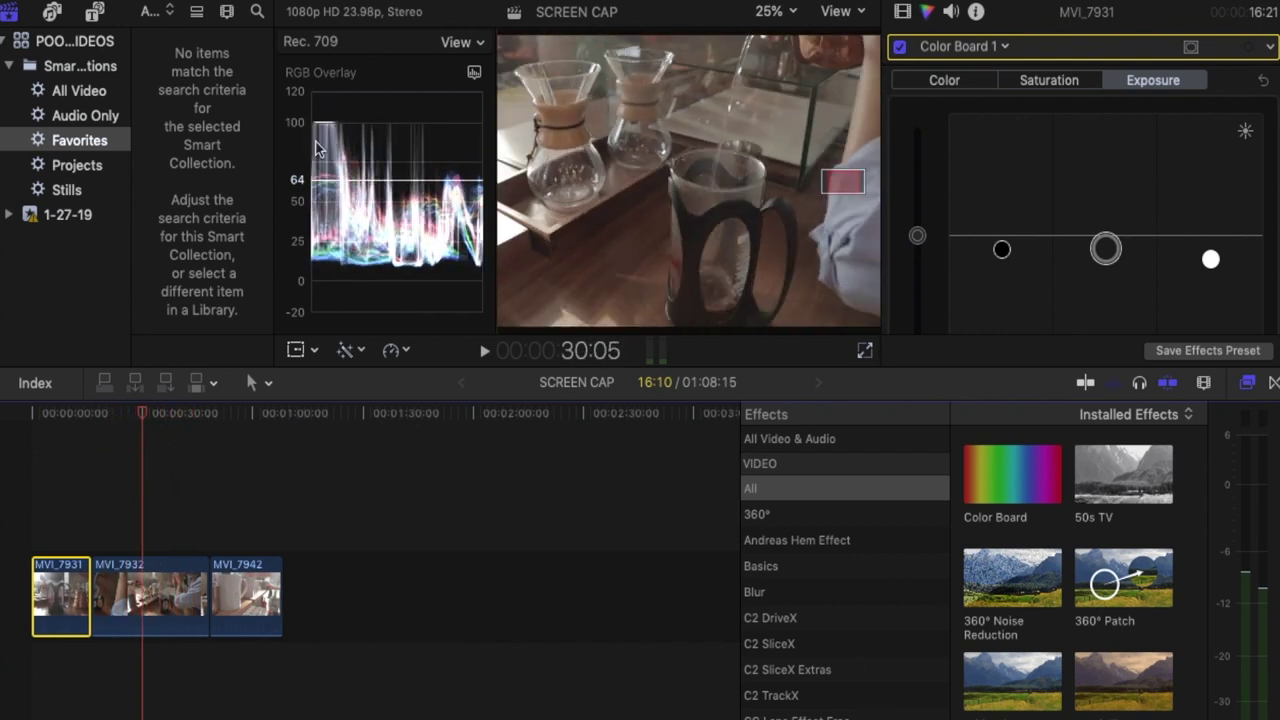
Step: Give MVI_7932 a Color Board with lowered highlights, shadows and midtones, then scrub to review
left_click(130, 618)
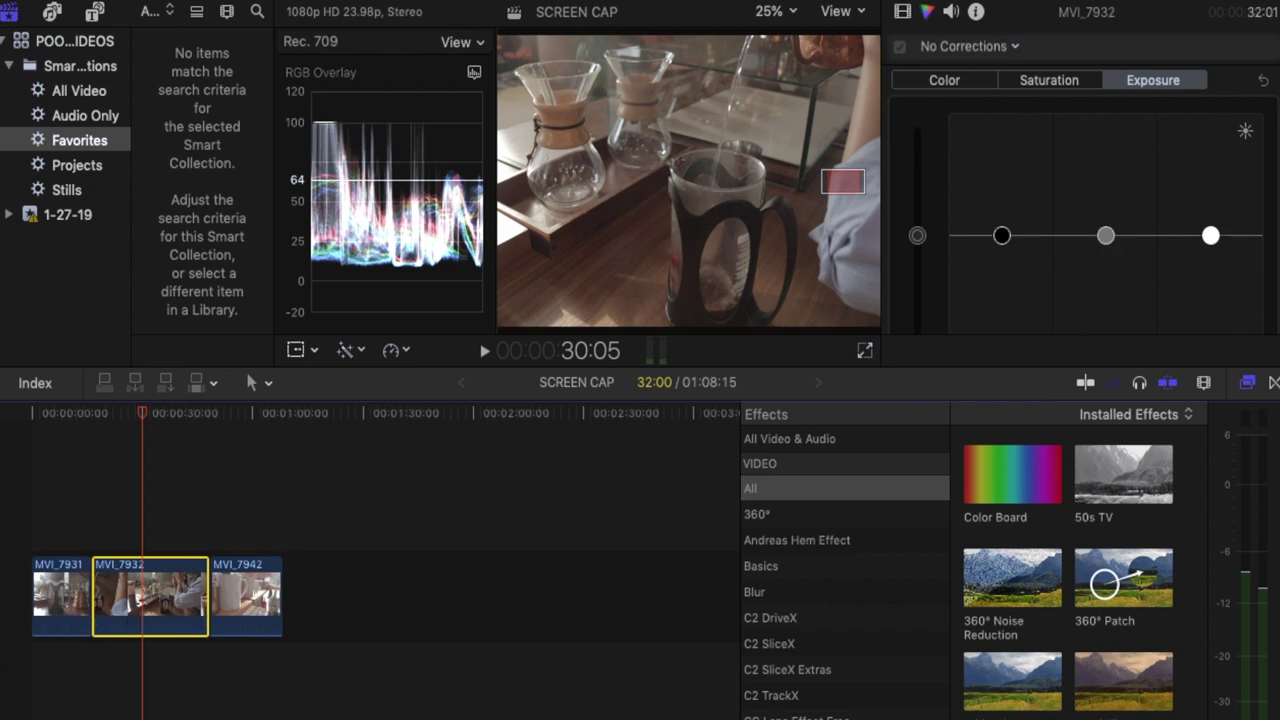
left_click(1010, 47)
left_click(1000, 92)
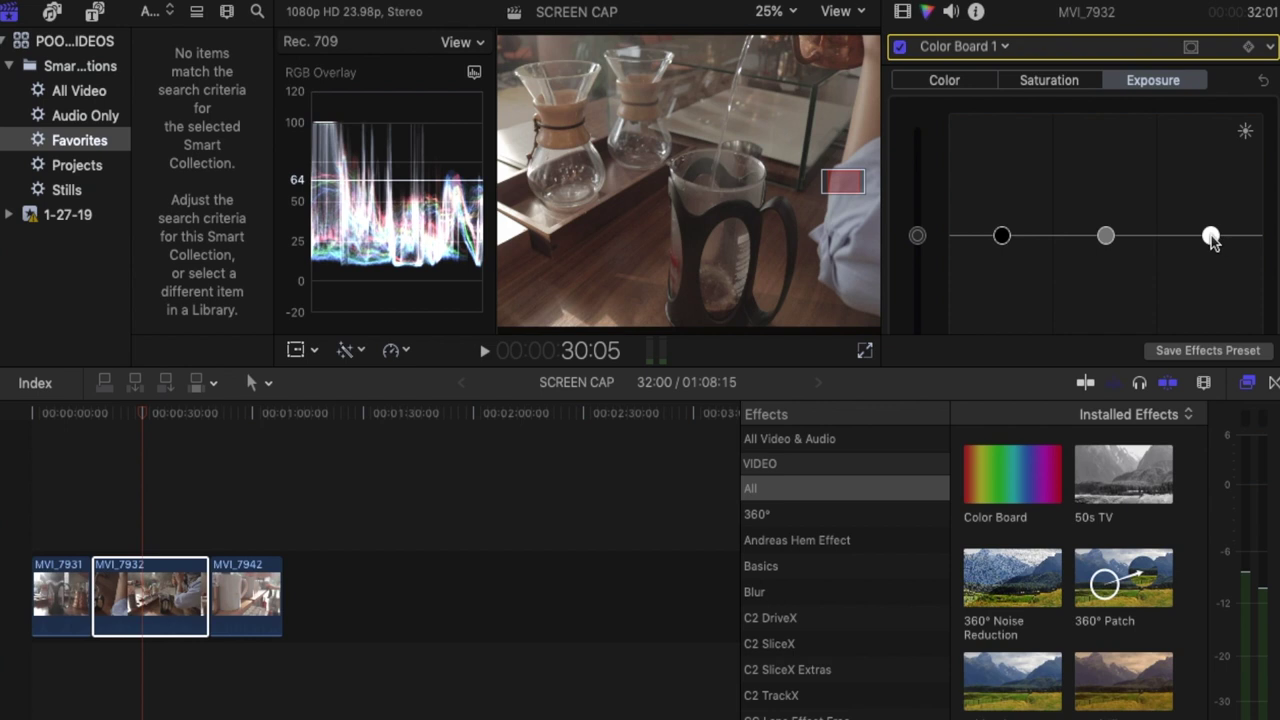
left_click_drag(1210, 240, 1180, 265)
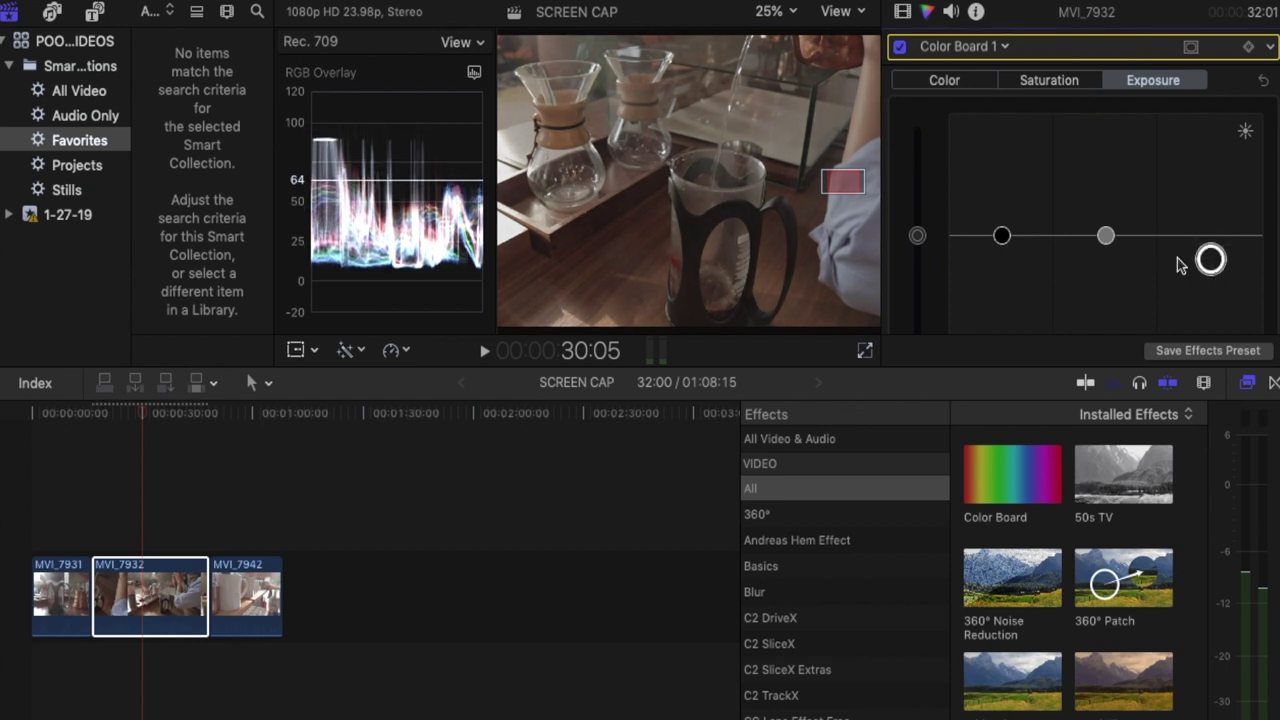
left_click_drag(1004, 239, 1008, 246)
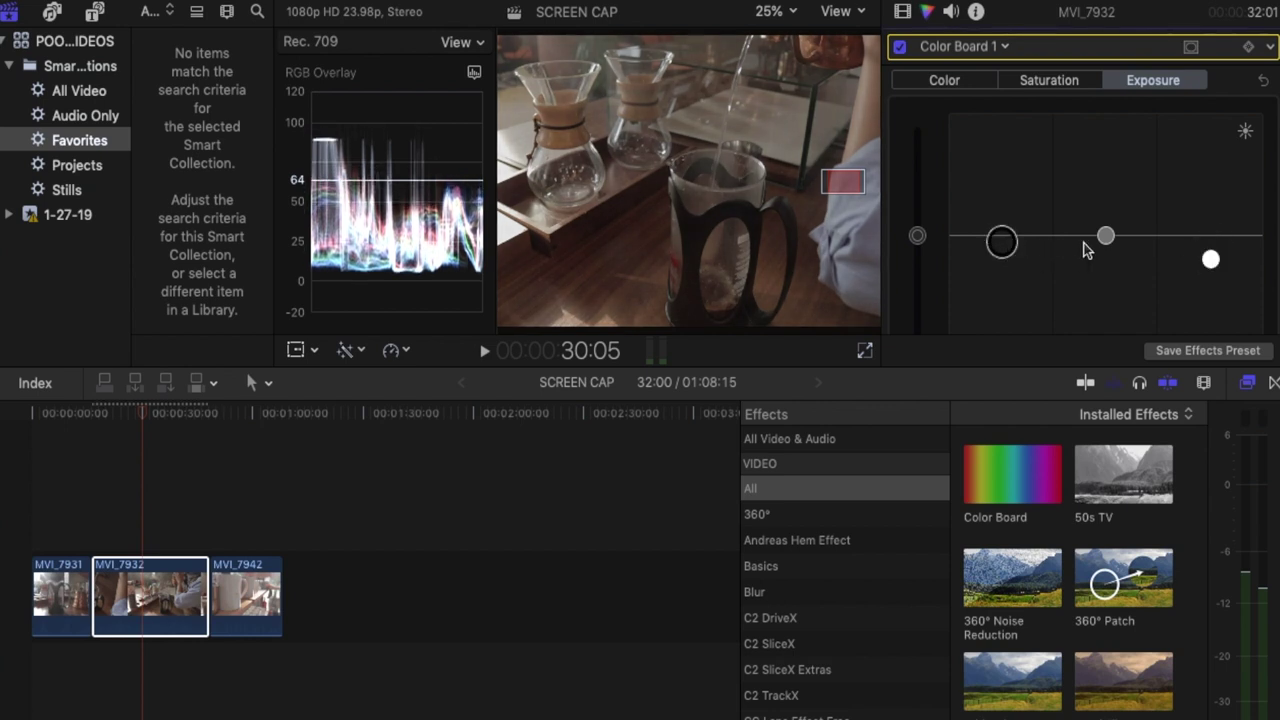
left_click_drag(1106, 240, 1109, 249)
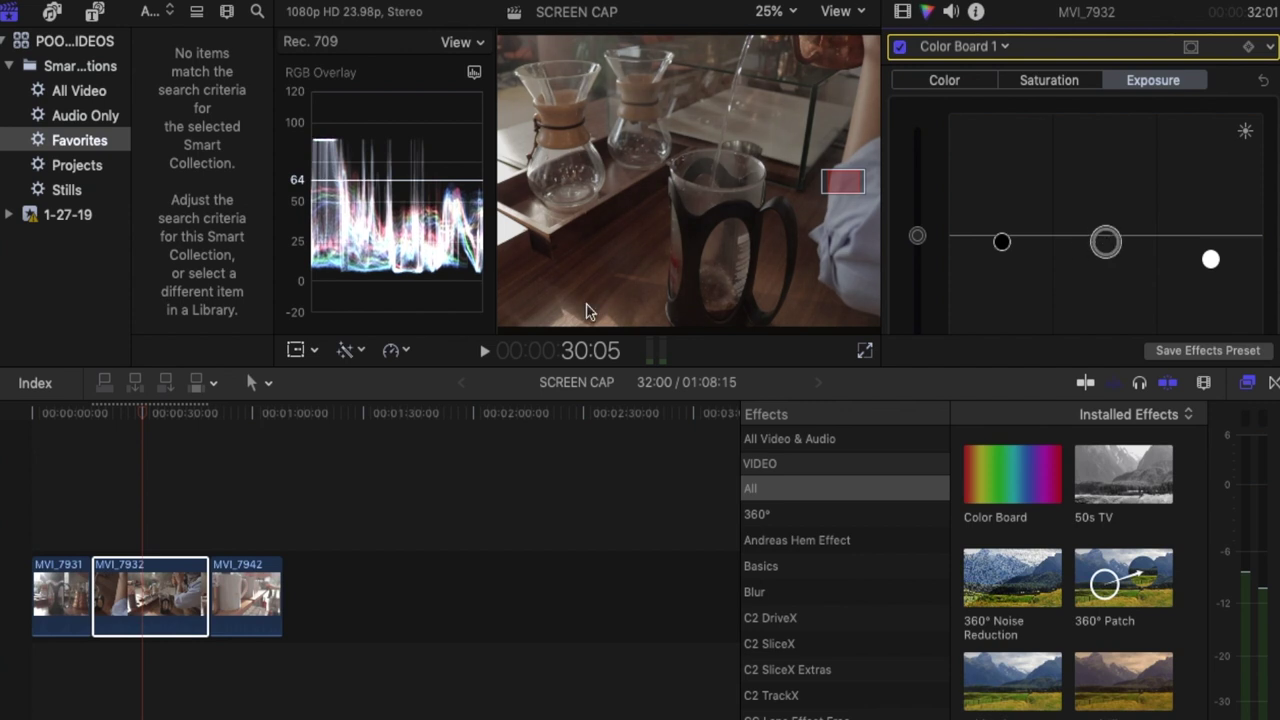
left_click_drag(126, 423, 237, 472)
Step: Add a Color Board to MVI_7942 and lower its highlights, shadows and midtones
left_click(252, 586)
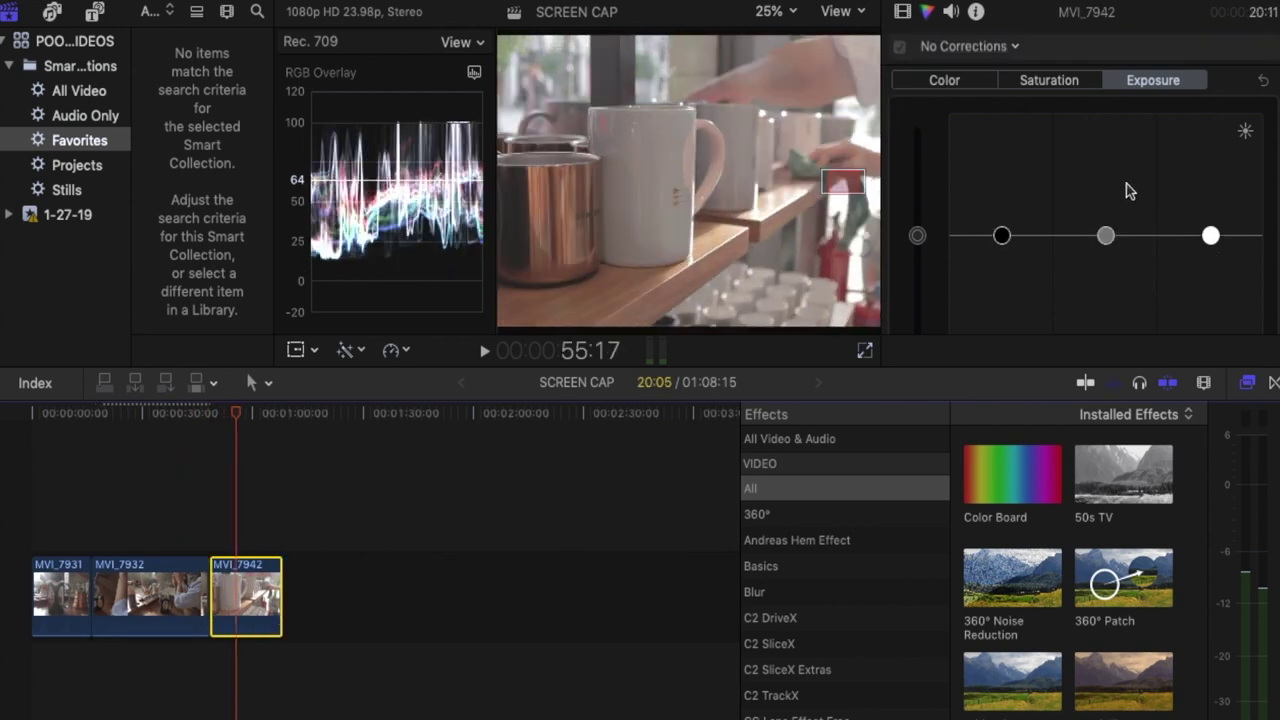
left_click(1000, 47)
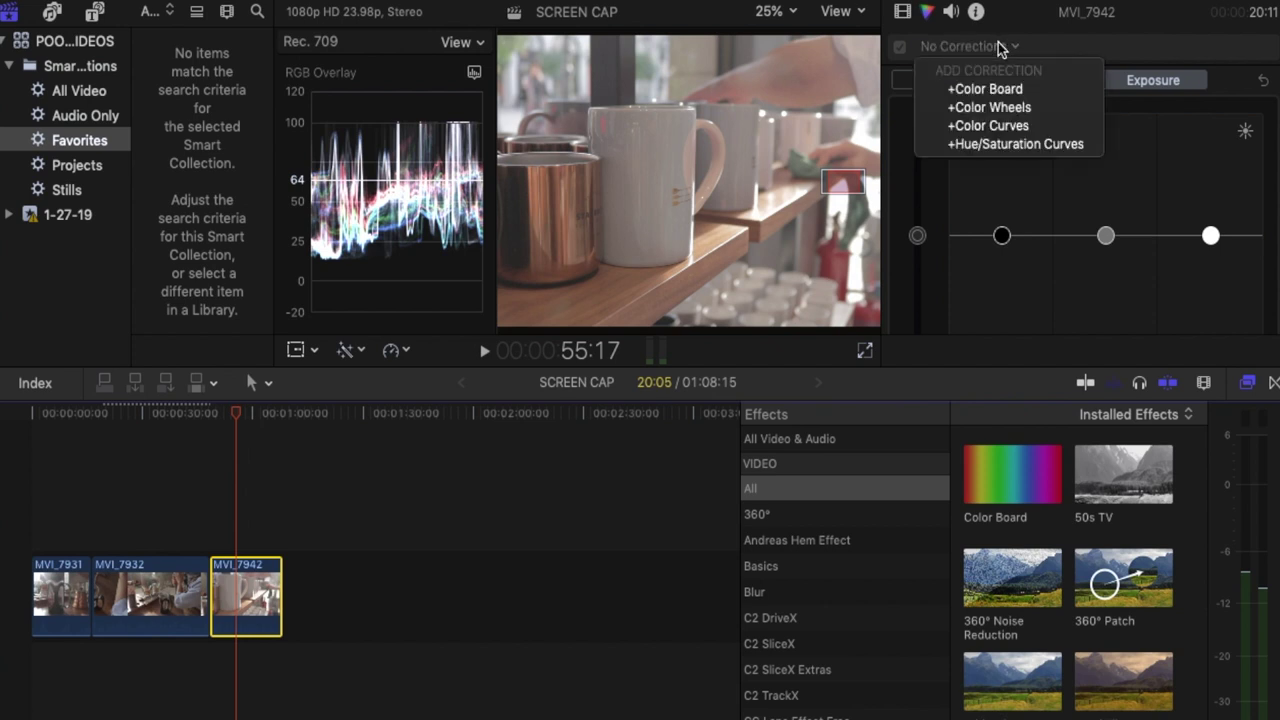
left_click(997, 88)
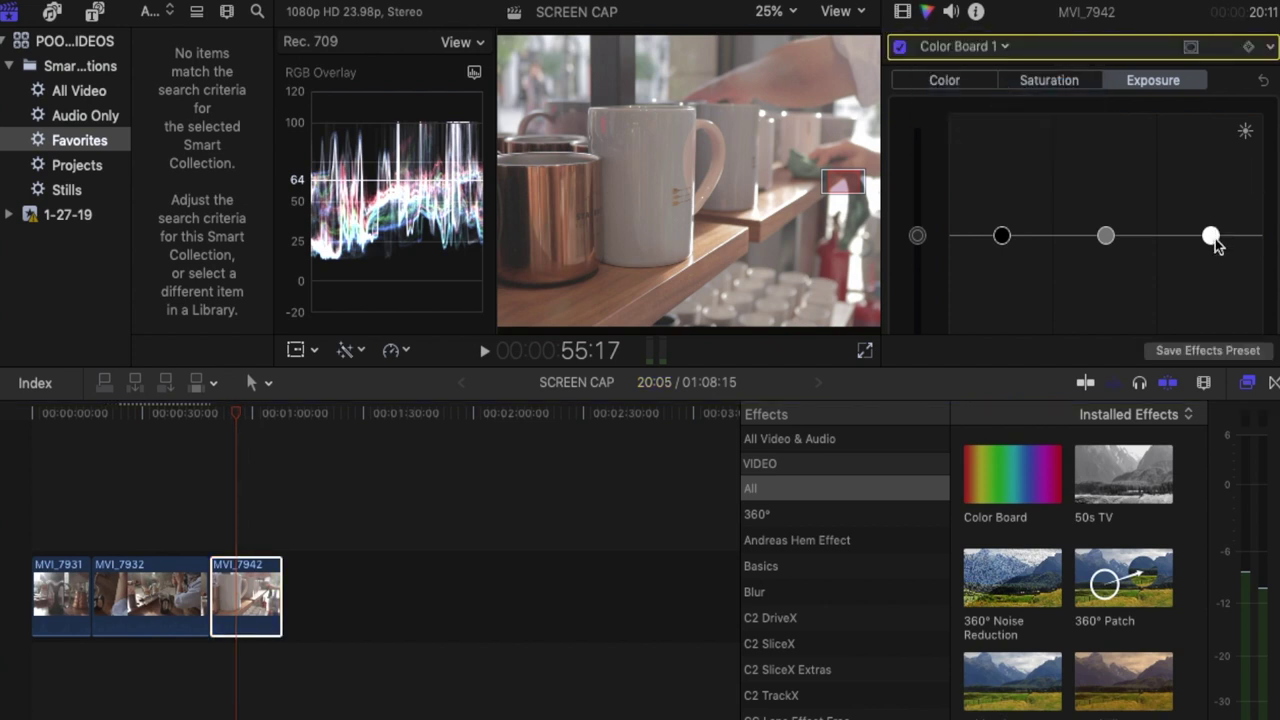
left_click_drag(1212, 237, 1217, 268)
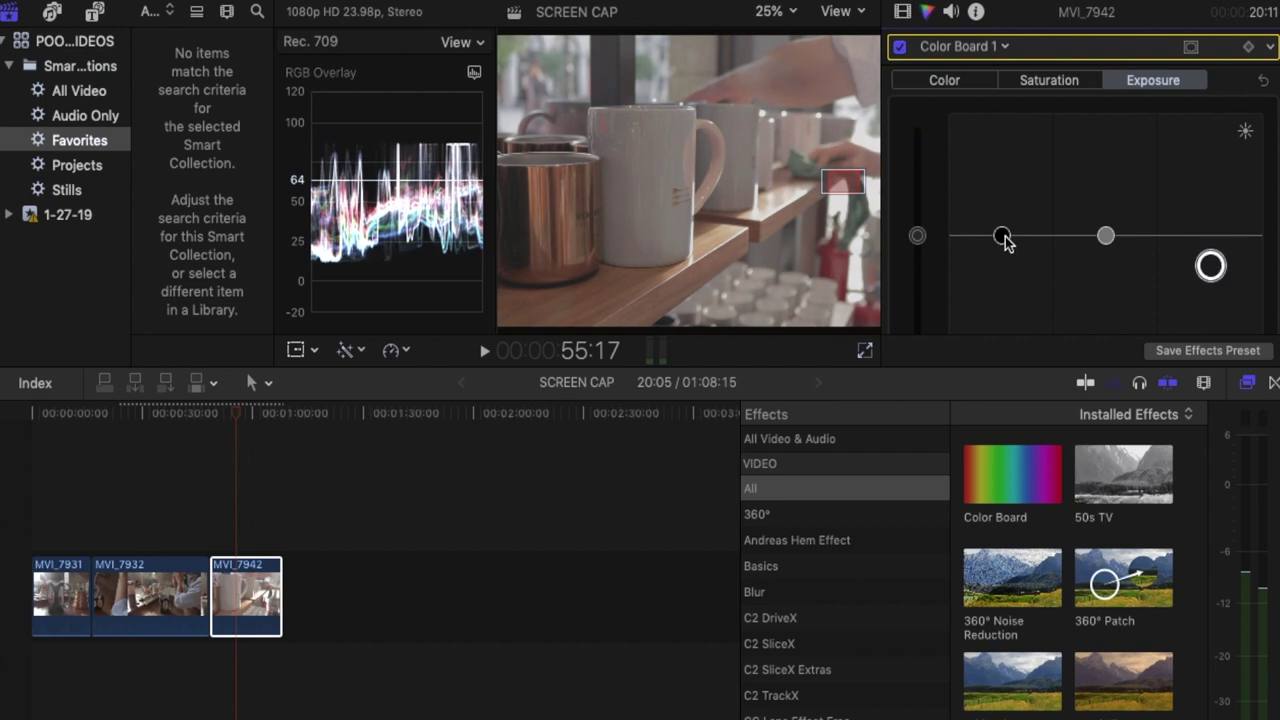
left_click_drag(1003, 238, 1008, 254)
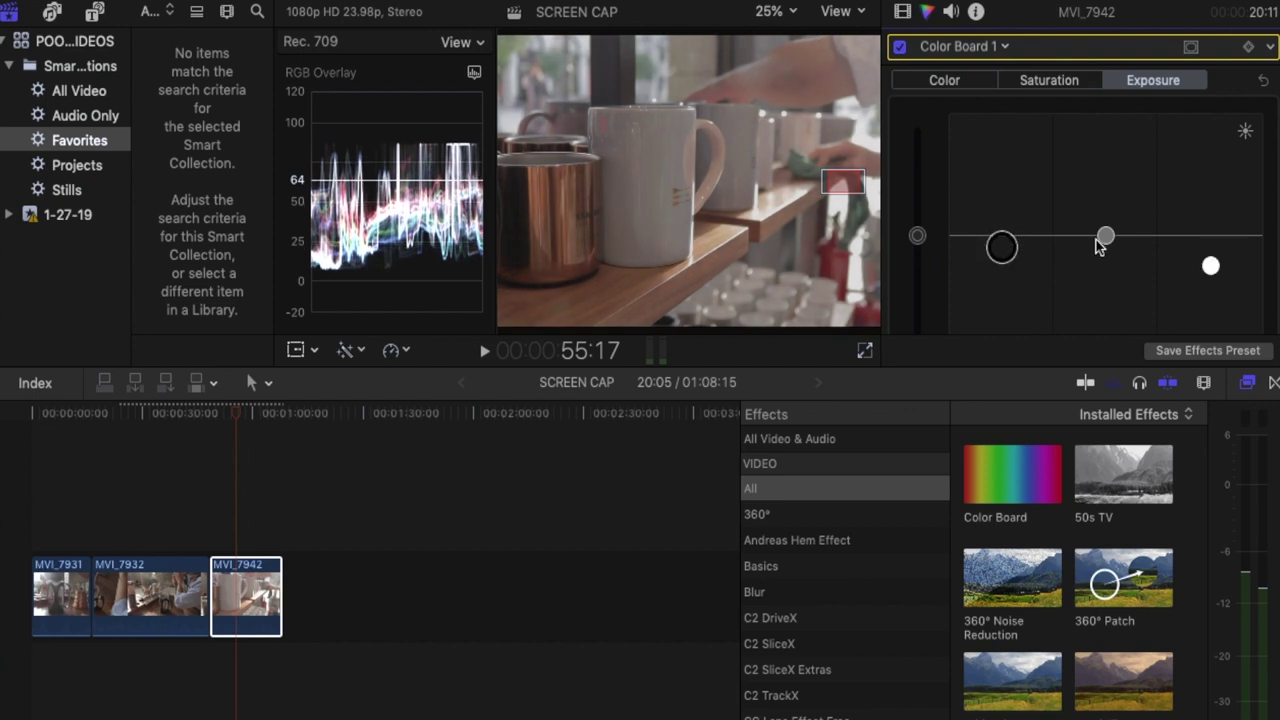
left_click_drag(1111, 242, 1114, 250)
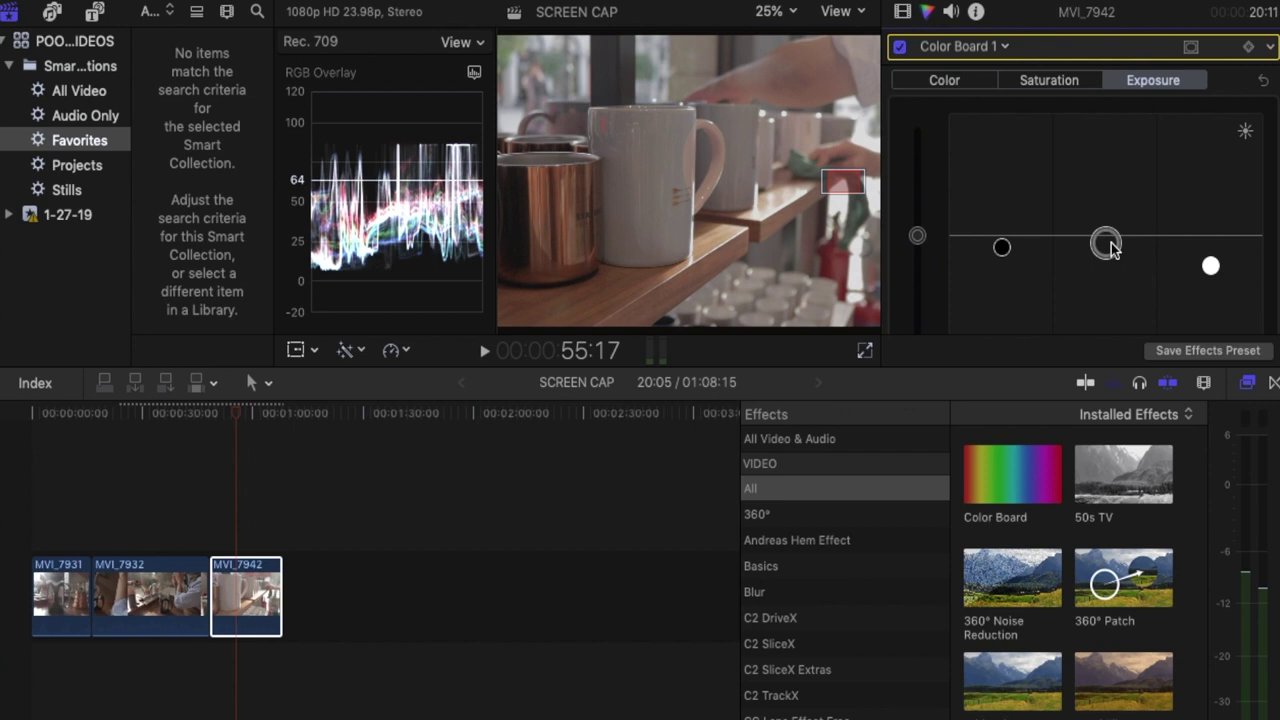
Step: Scrub and play through MVI_7942 to review, then bring up the Titles and Generators browser
left_click(211, 413)
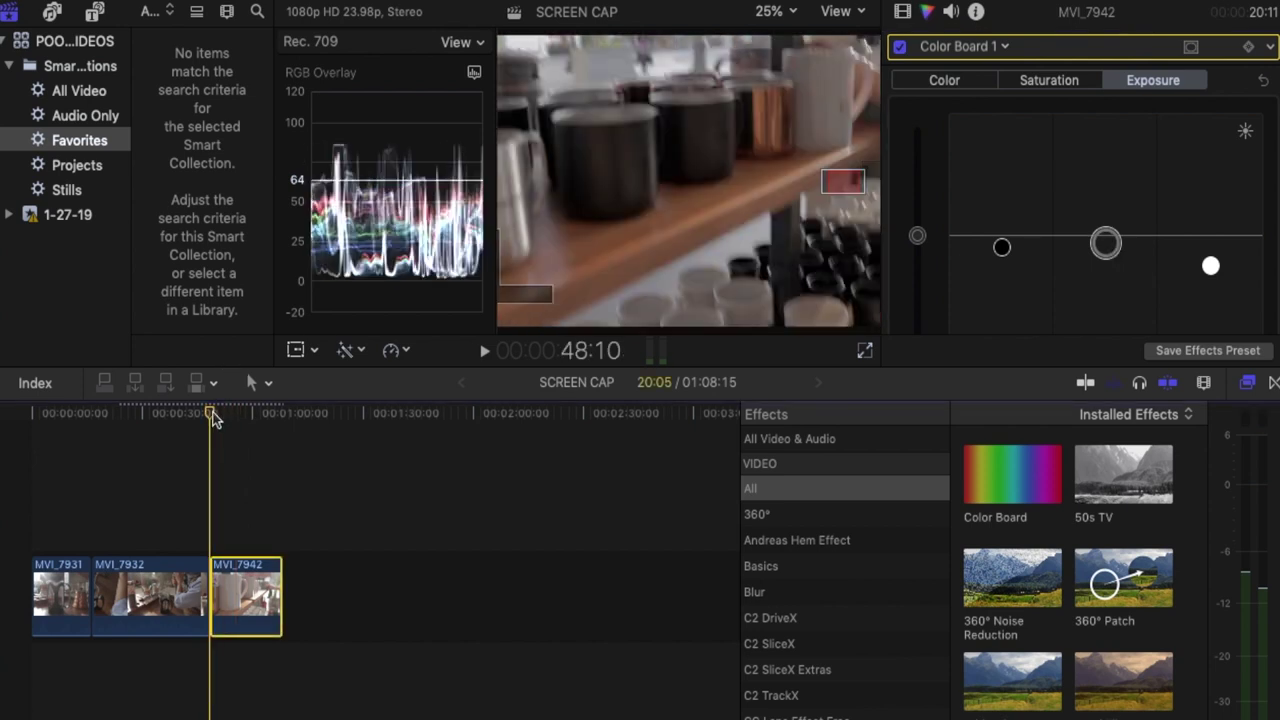
left_click_drag(215, 418, 49, 437)
key("space")
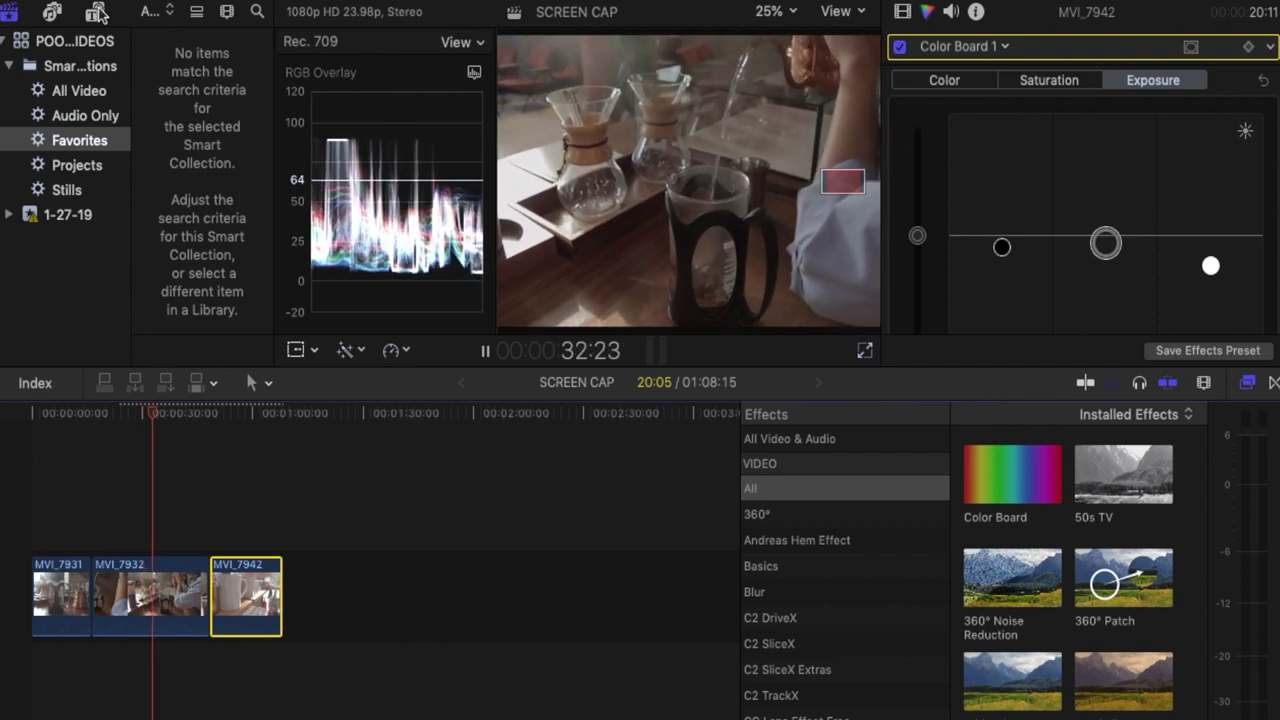
left_click(97, 13)
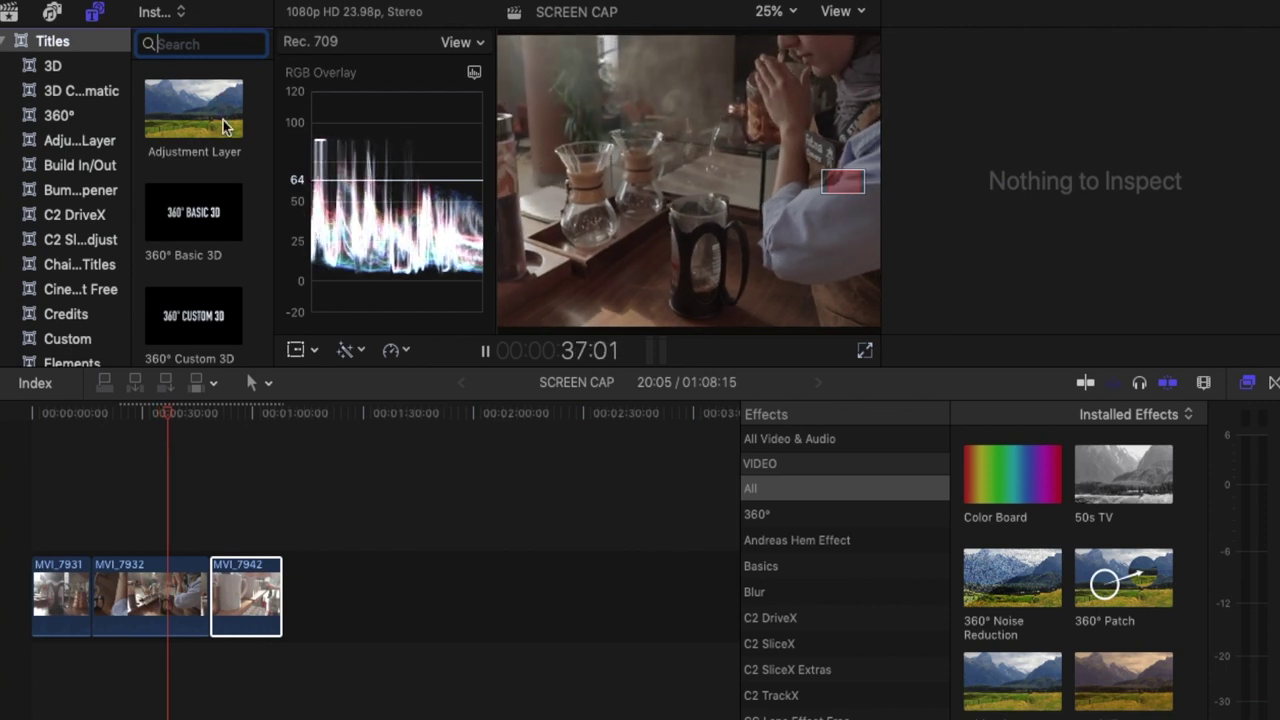
Step: Place an Adjustment Layer above the clips, stretch it across all three, and select it
left_click_drag(191, 97, 50, 538)
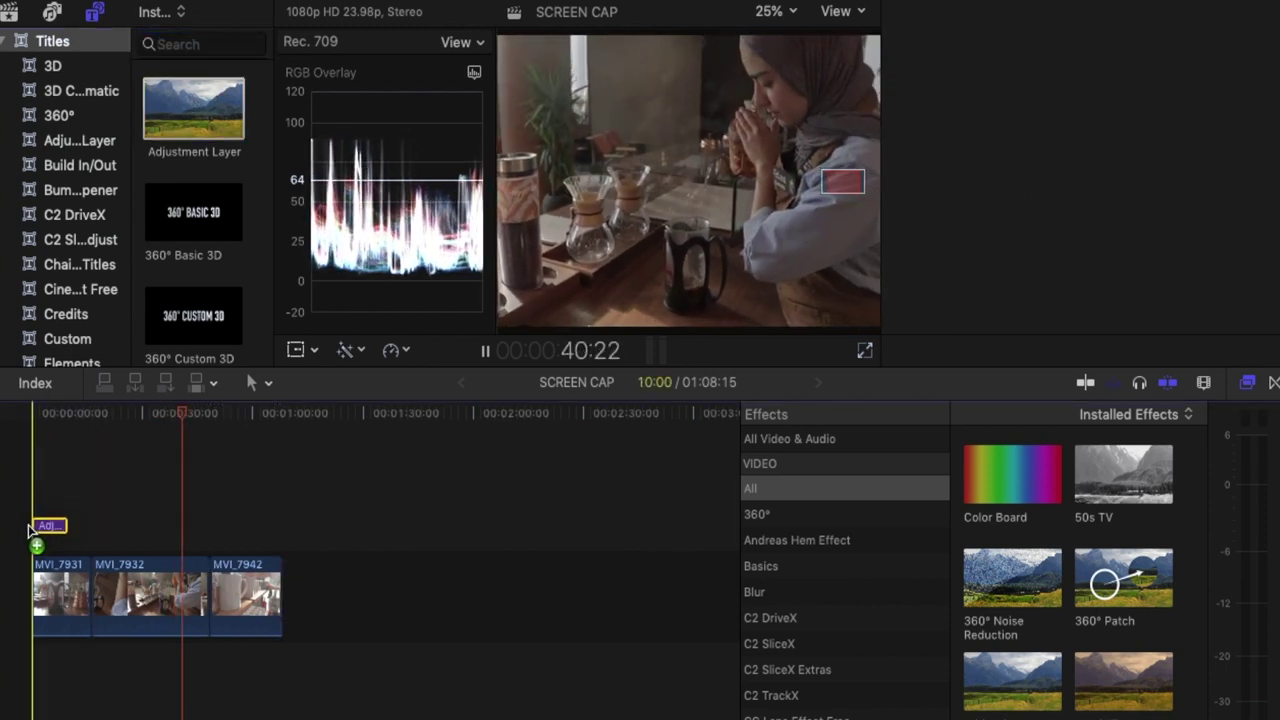
key("super+6")
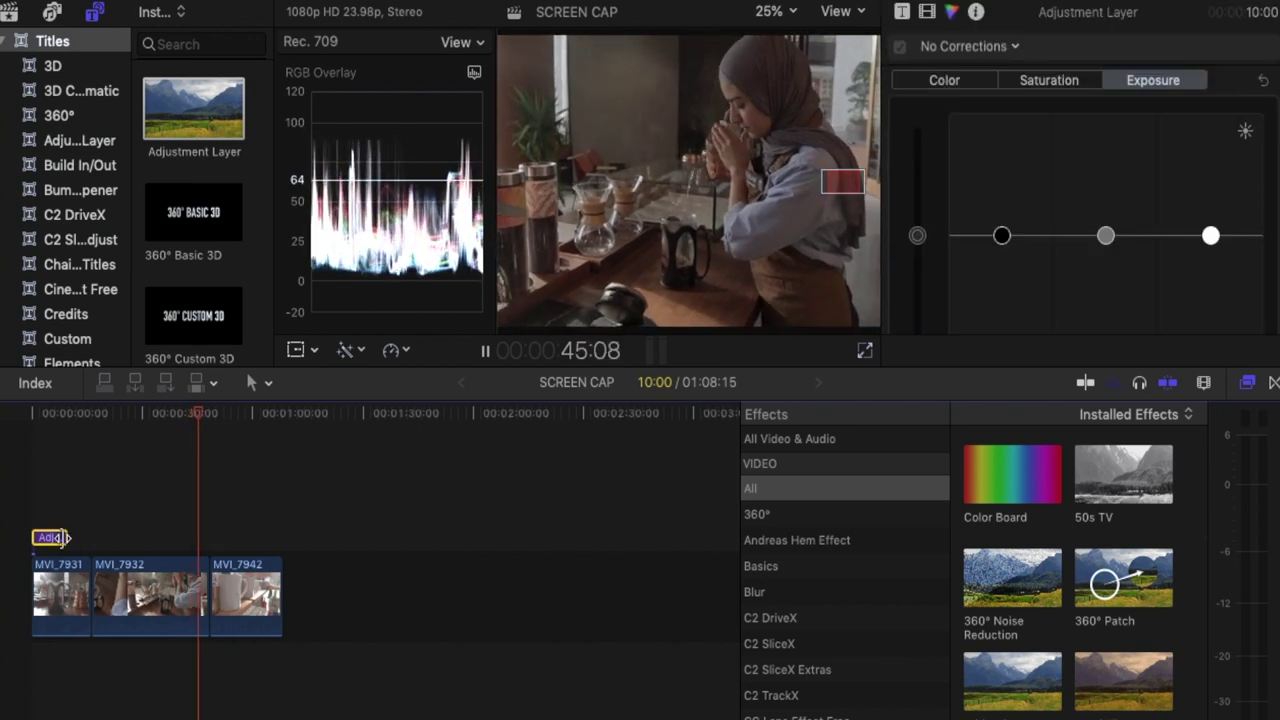
left_click_drag(68, 538, 280, 537)
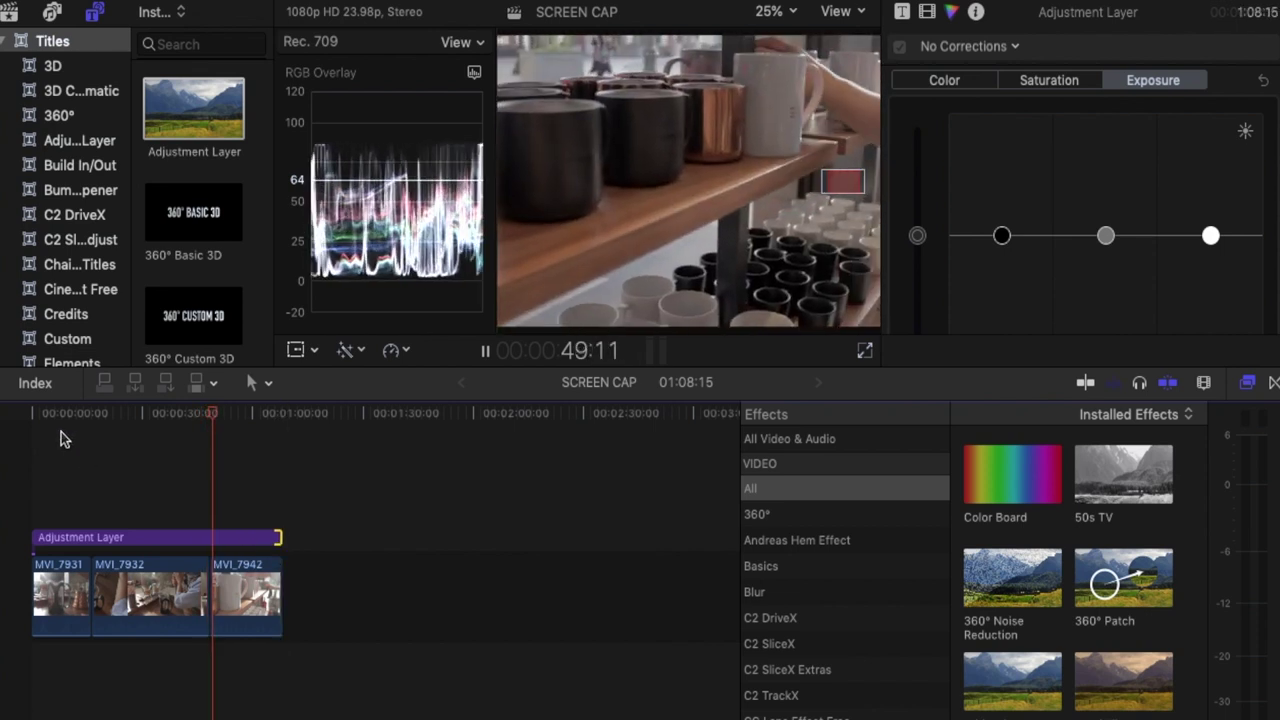
left_click(61, 433)
left_click(149, 537)
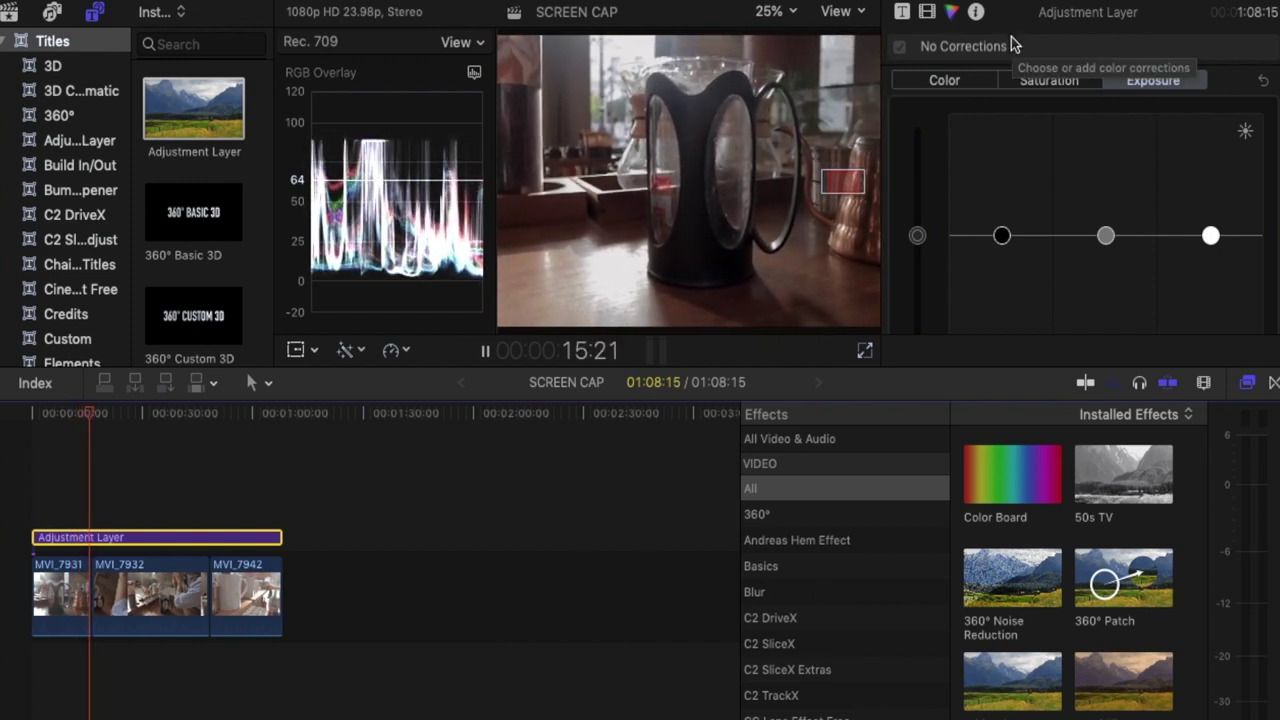
left_click(1012, 45)
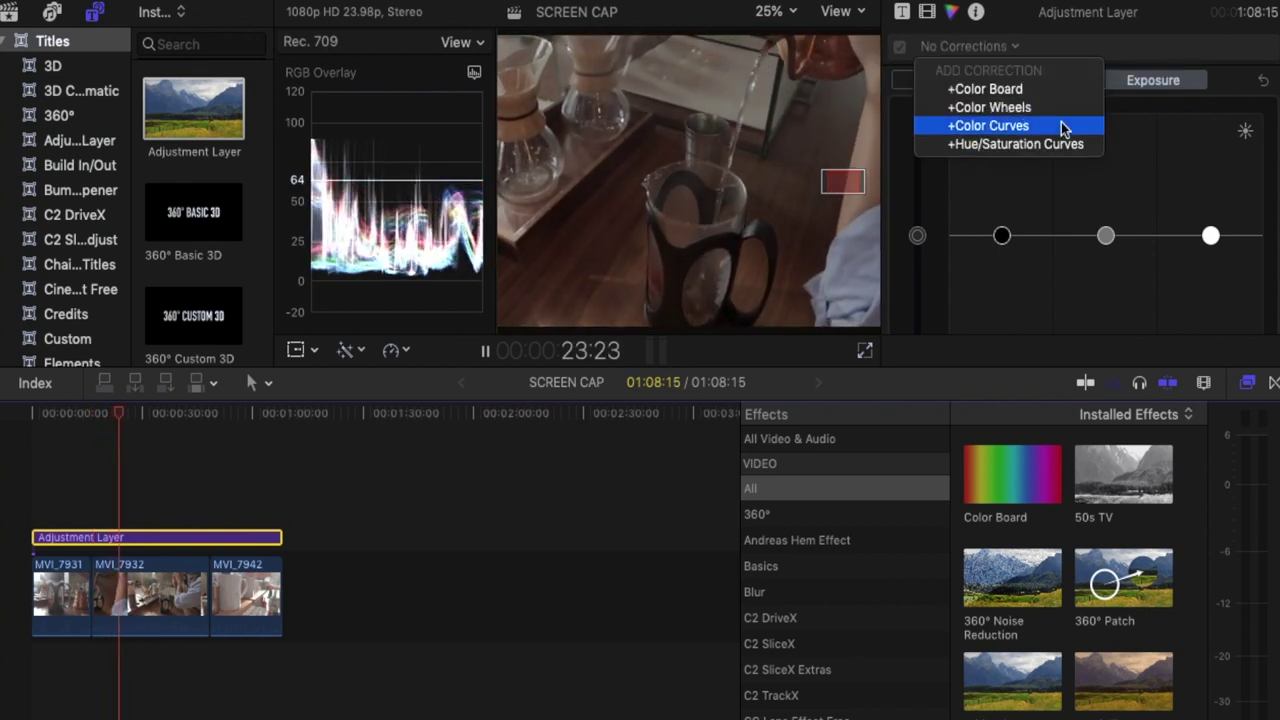
Step: Apply the mLut by motionVFX effect to the Adjustment Layer
left_click(1243, 92)
scroll(757, 663, "down", 8)
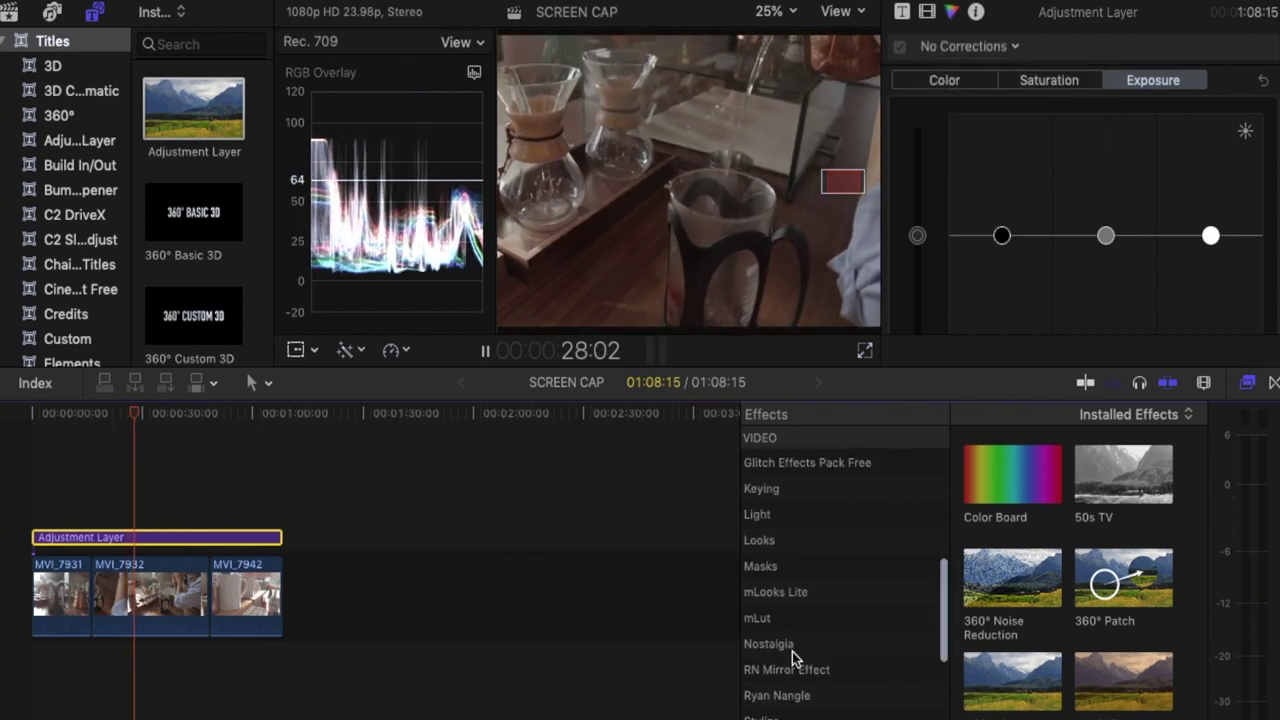
left_click(846, 618)
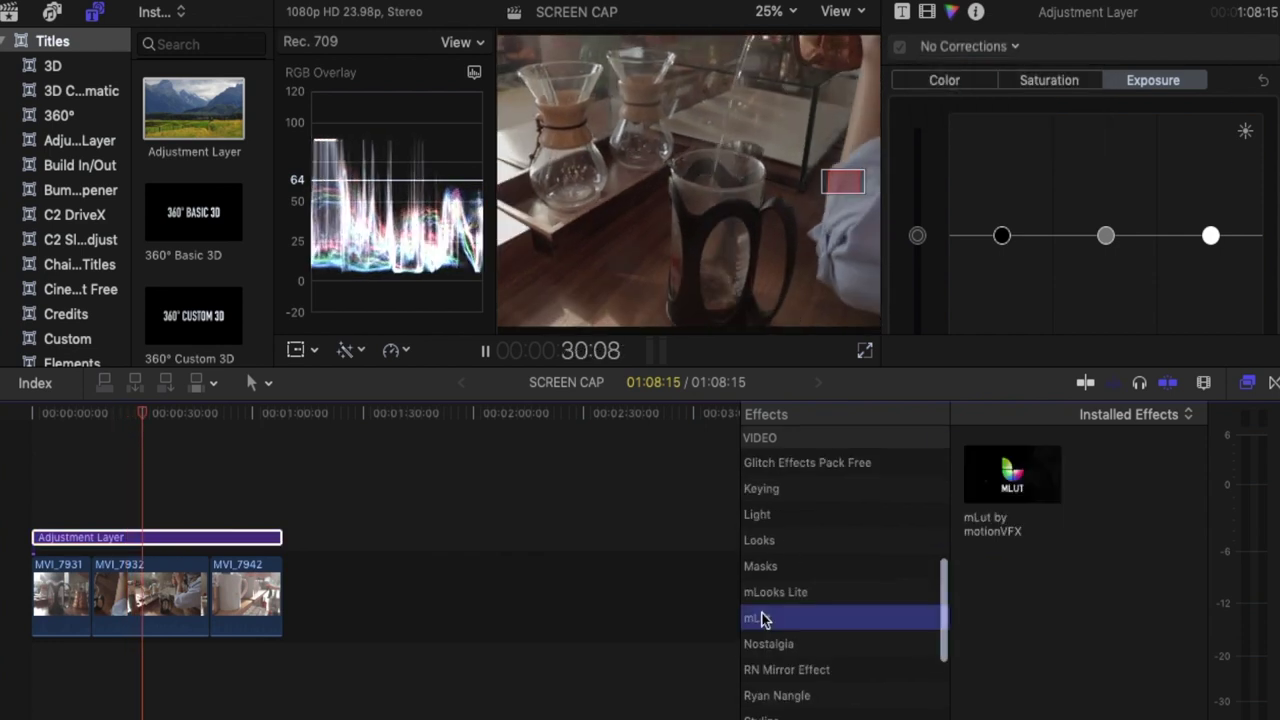
left_click(998, 480)
left_click_drag(998, 480, 188, 540)
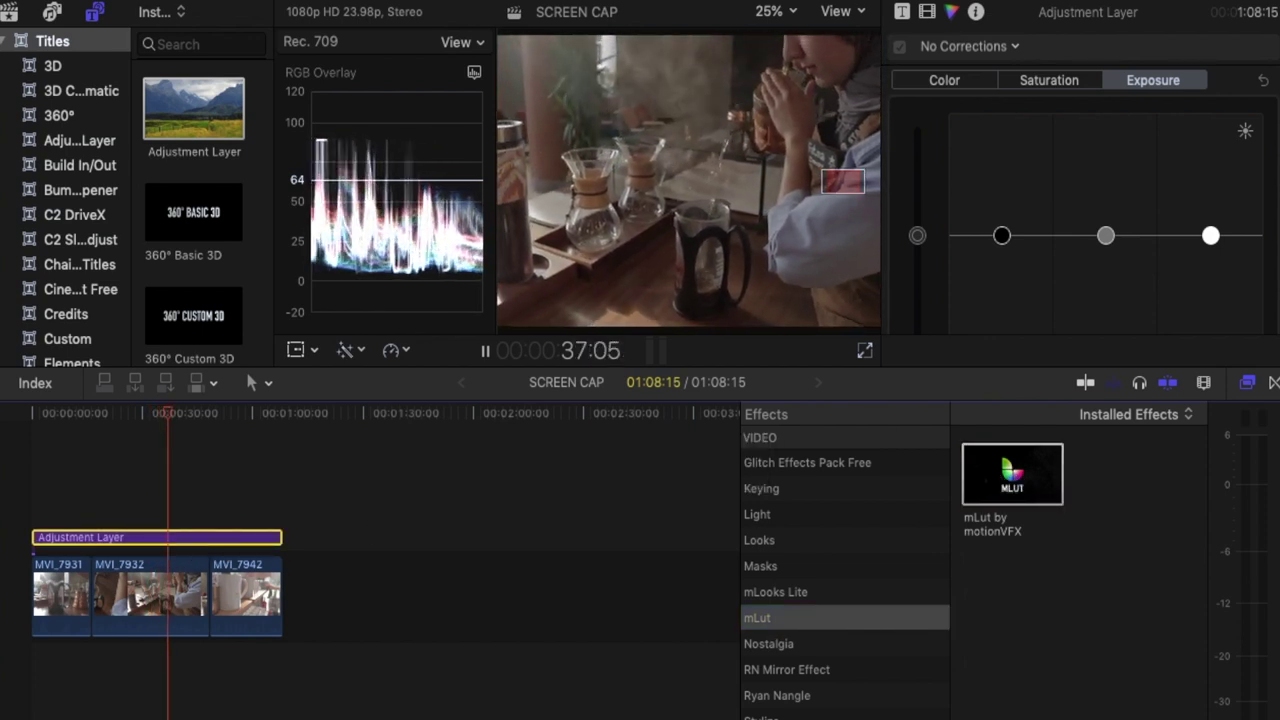
Step: Load the custom LUT Cine-2-debarup.cube into mLut and return the playhead to the start
left_click(927, 12)
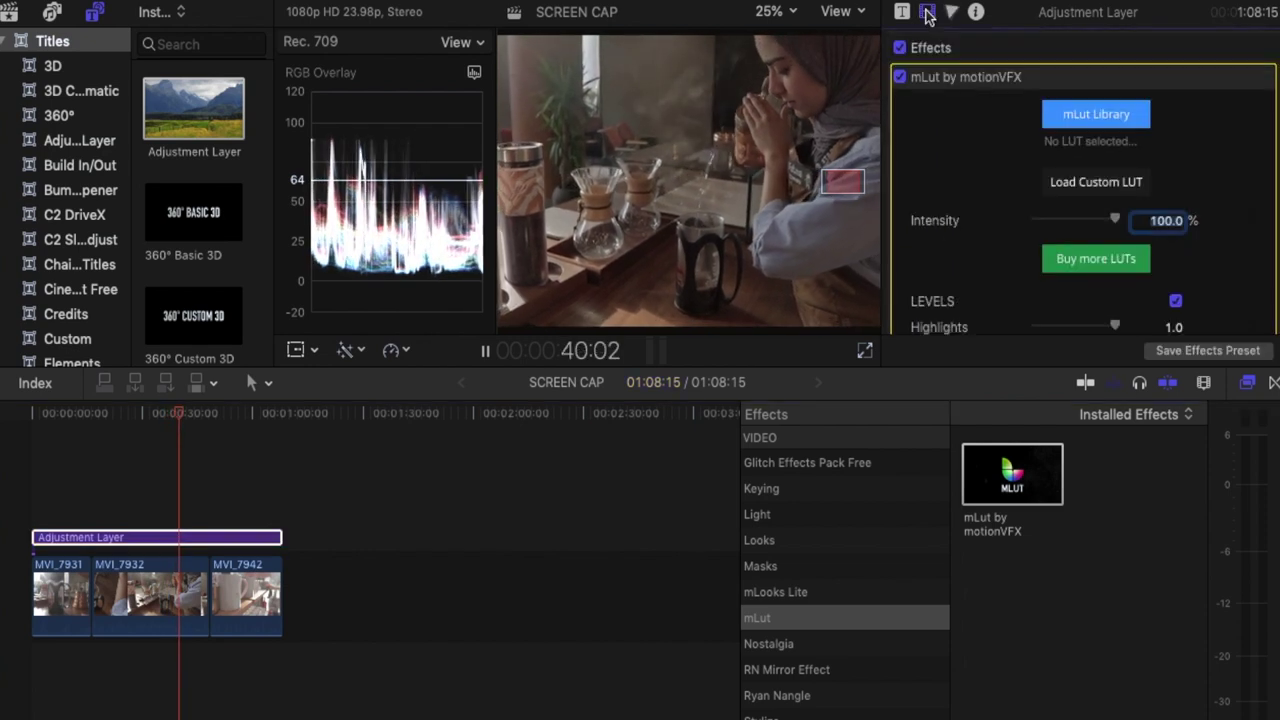
left_click(1114, 181)
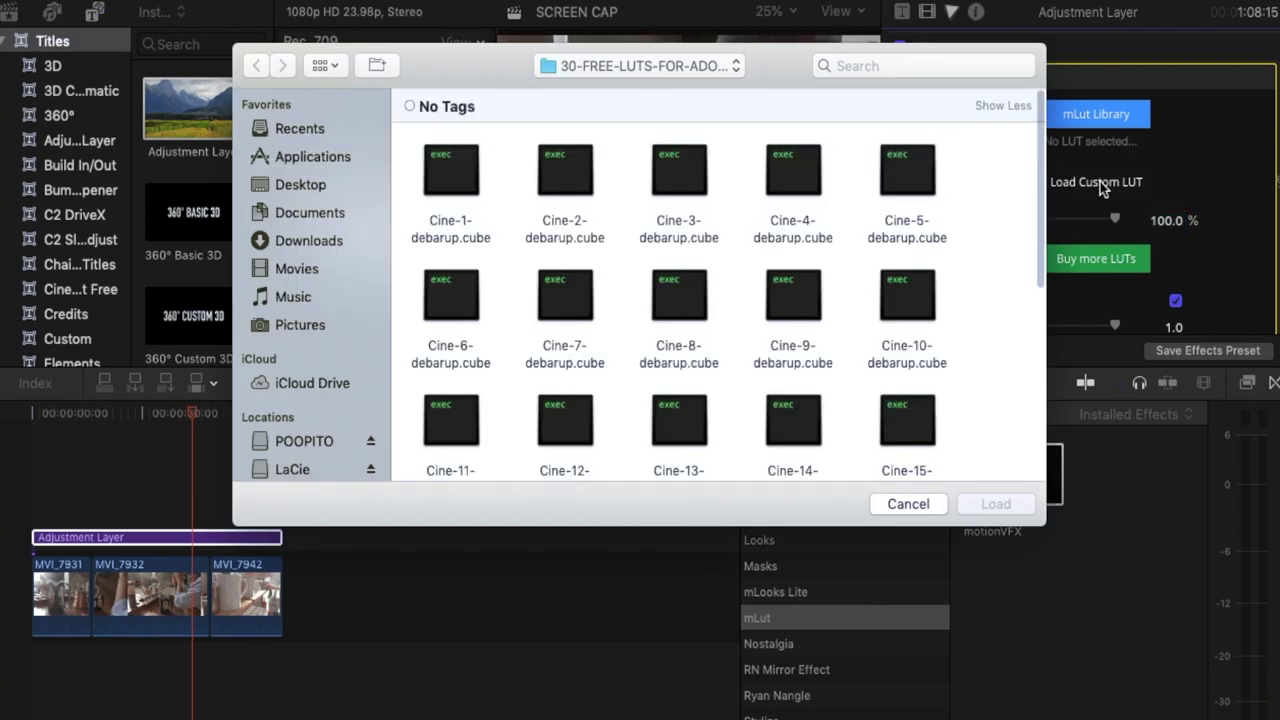
left_click(569, 178)
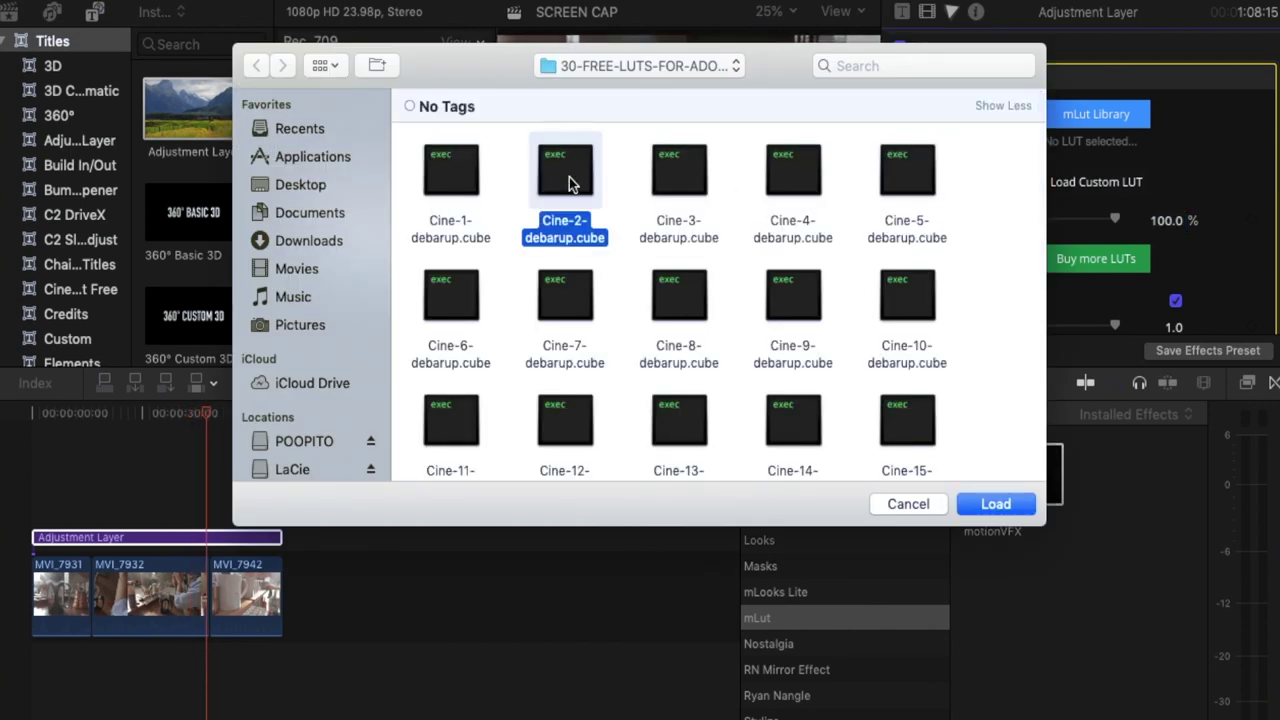
left_click(997, 505)
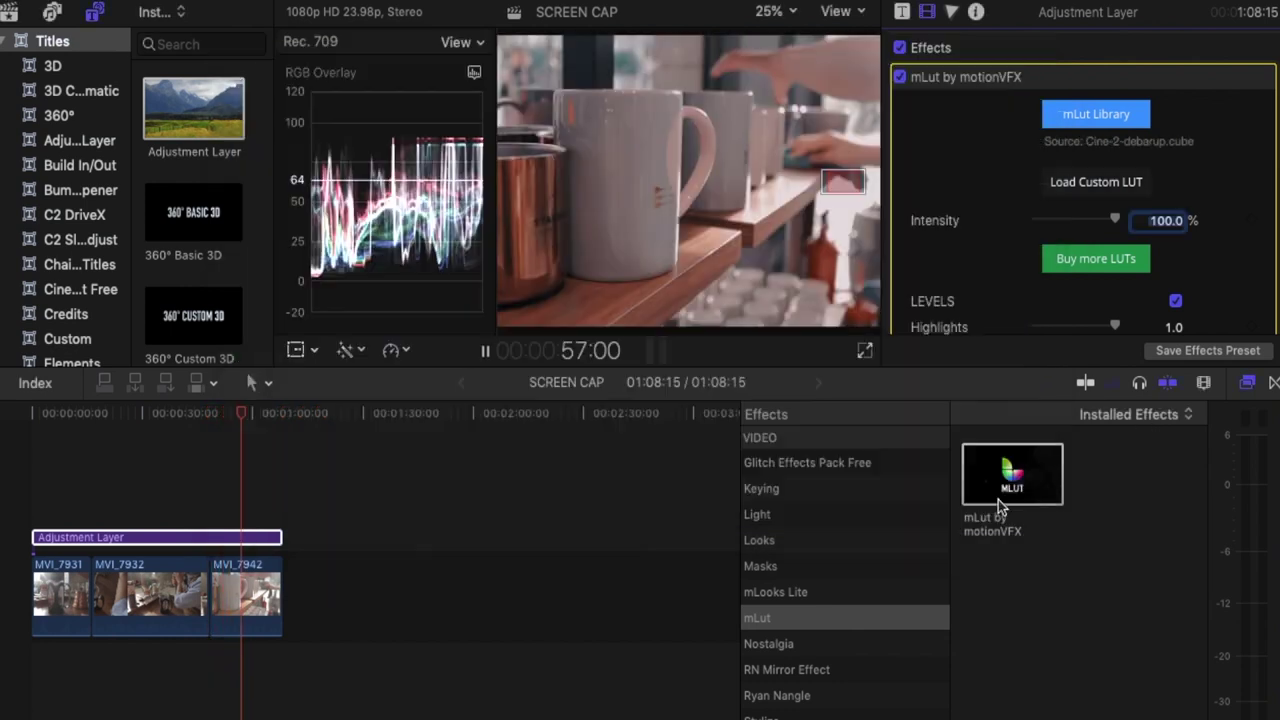
left_click(30, 422)
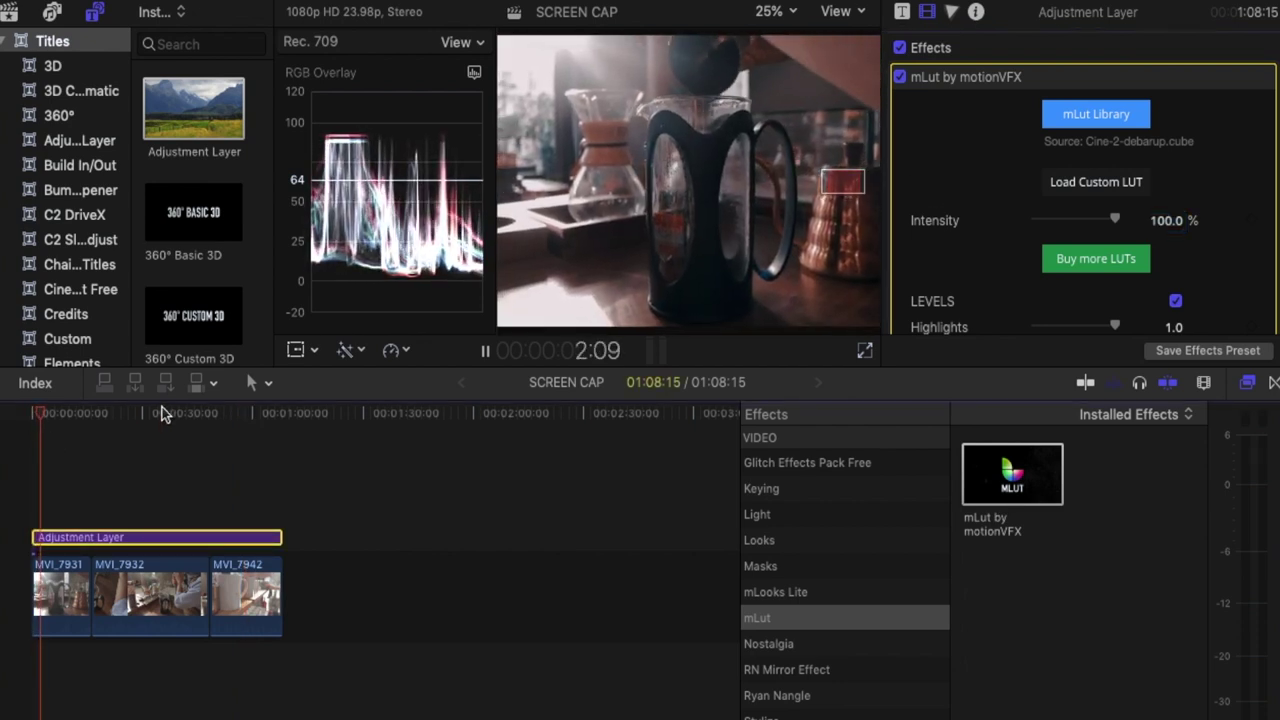
left_click_drag(45, 418, 95, 426)
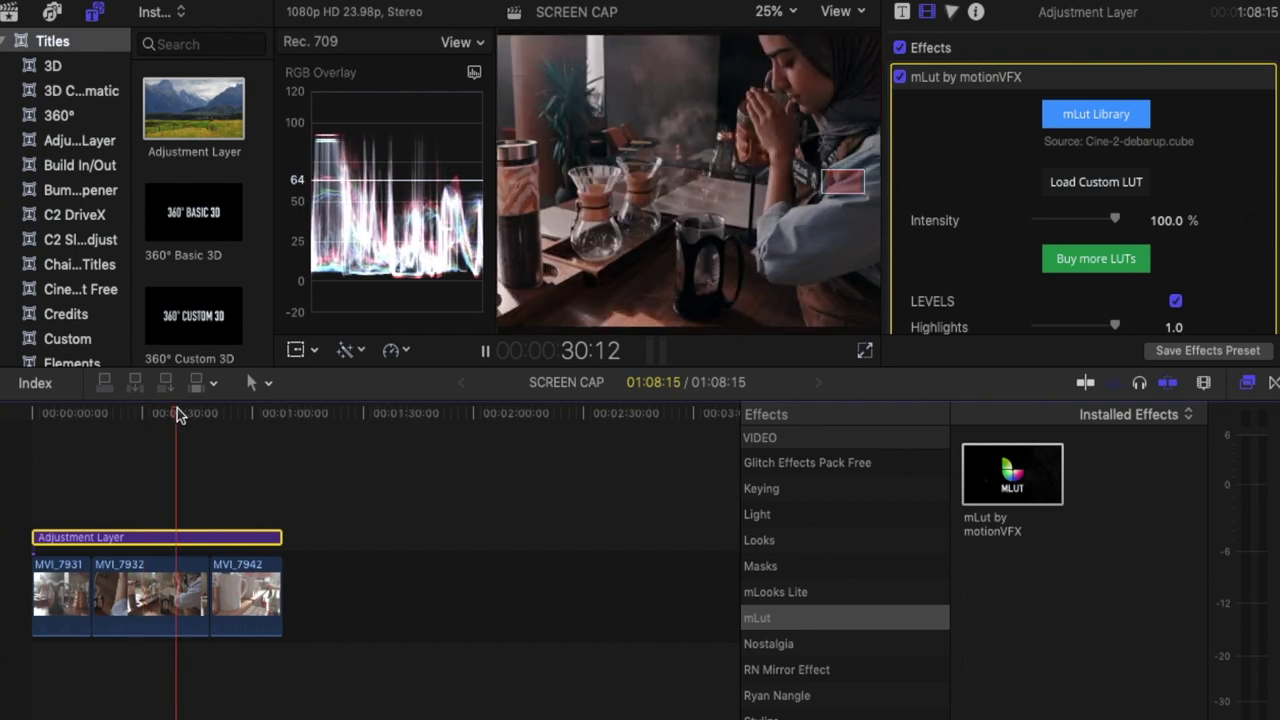
left_click(207, 414)
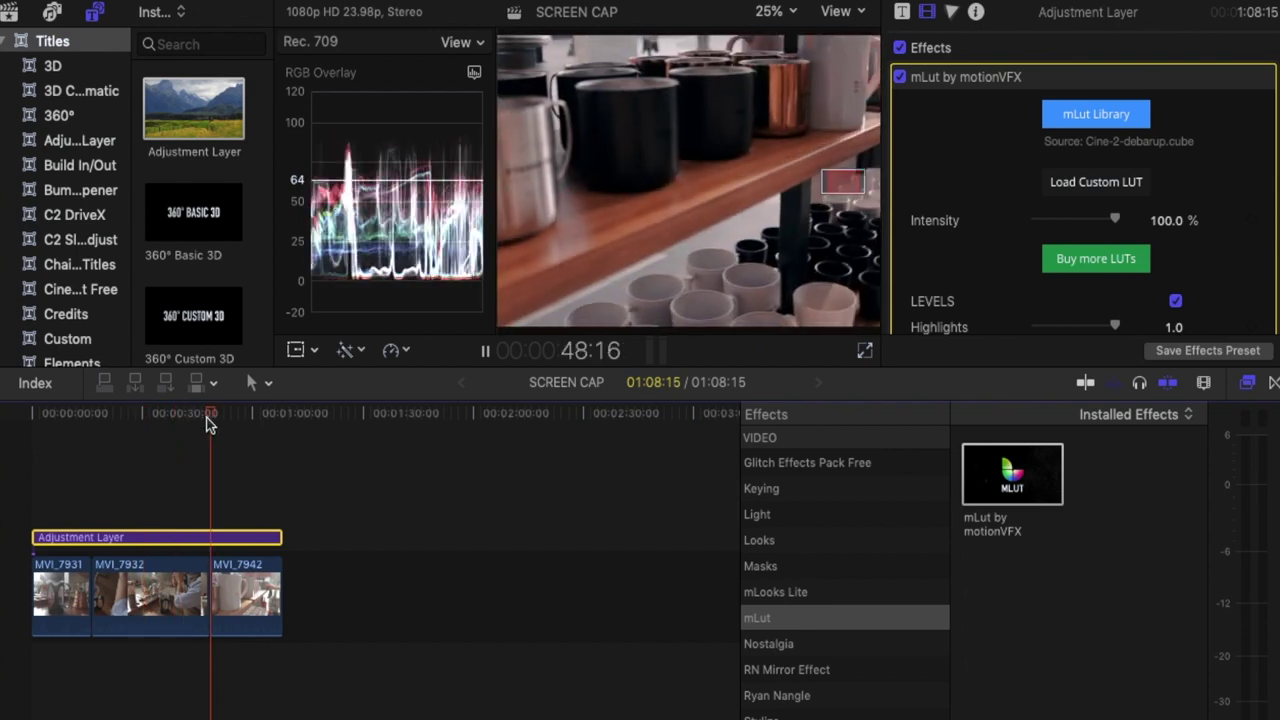
left_click(249, 418)
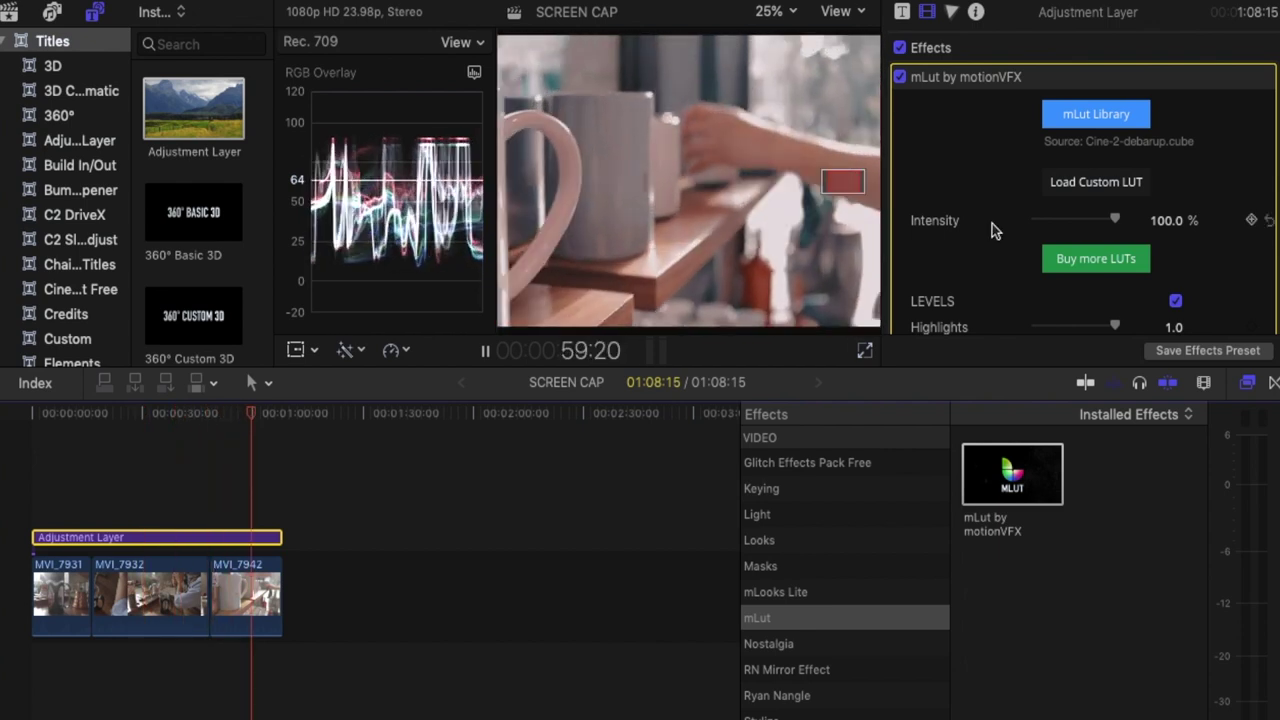
scroll(993, 230, "down", 5)
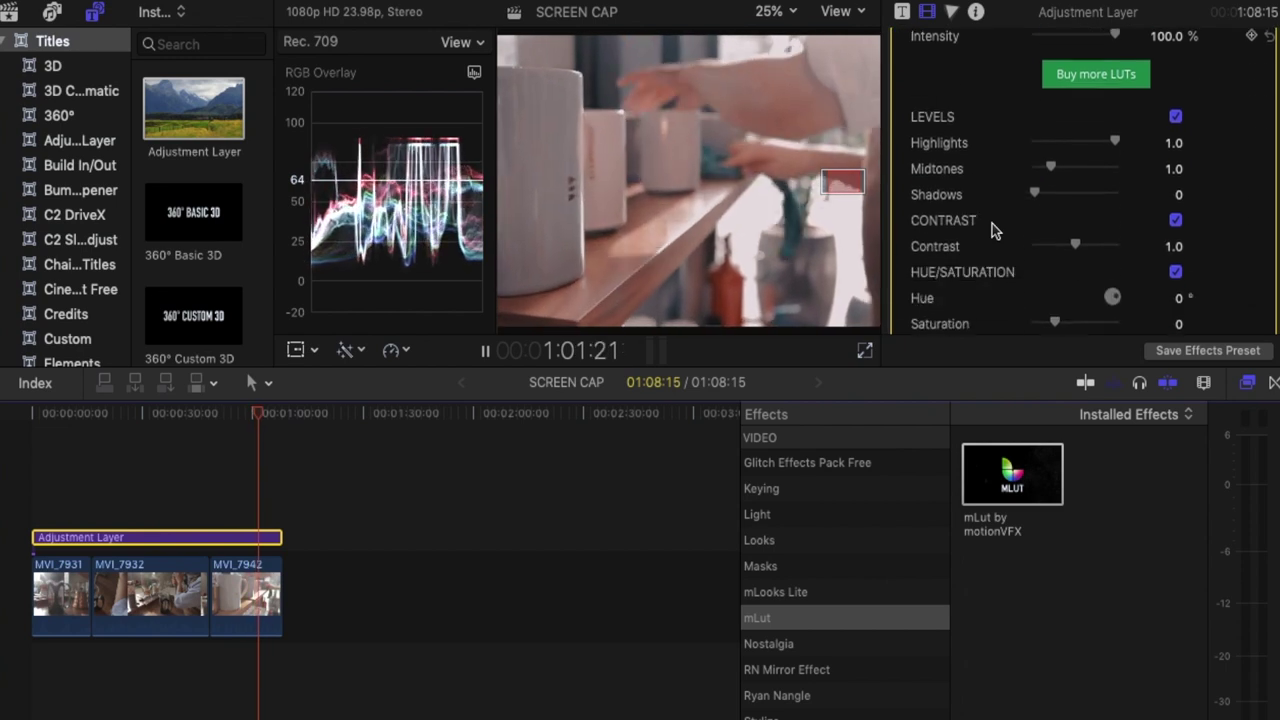
scroll(993, 230, "down", 2)
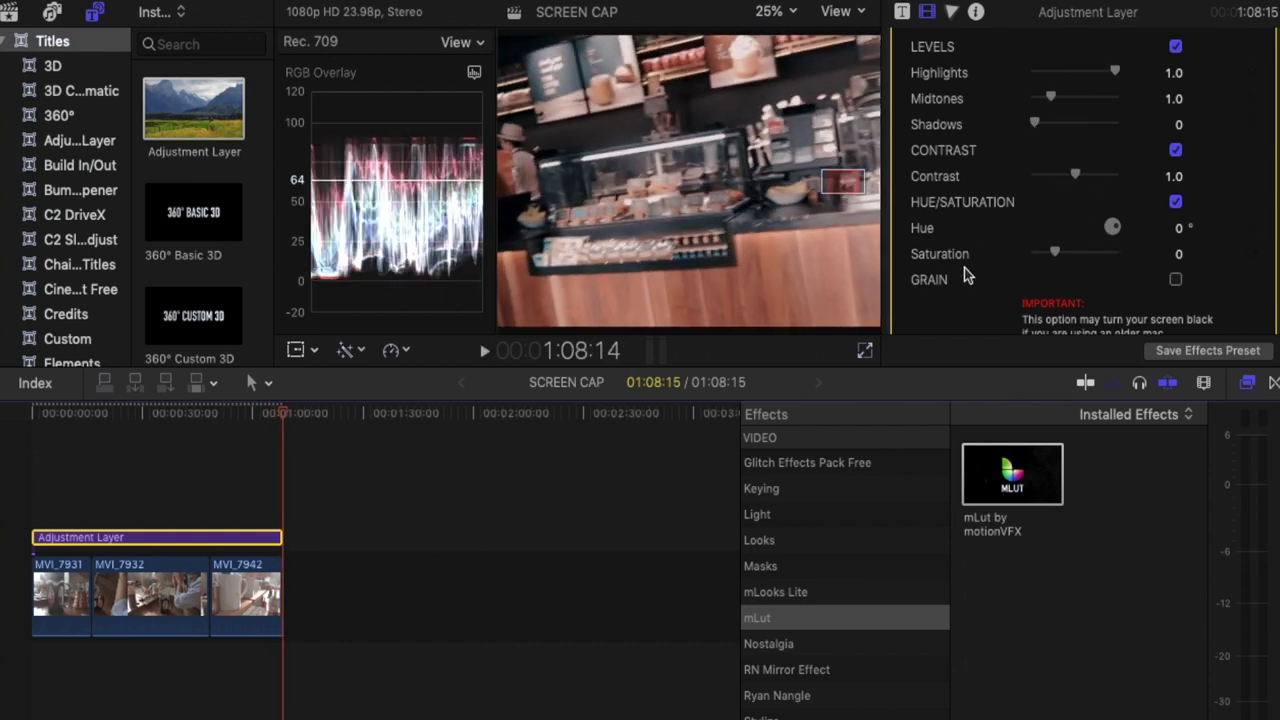
scroll(1022, 206, "down", 5)
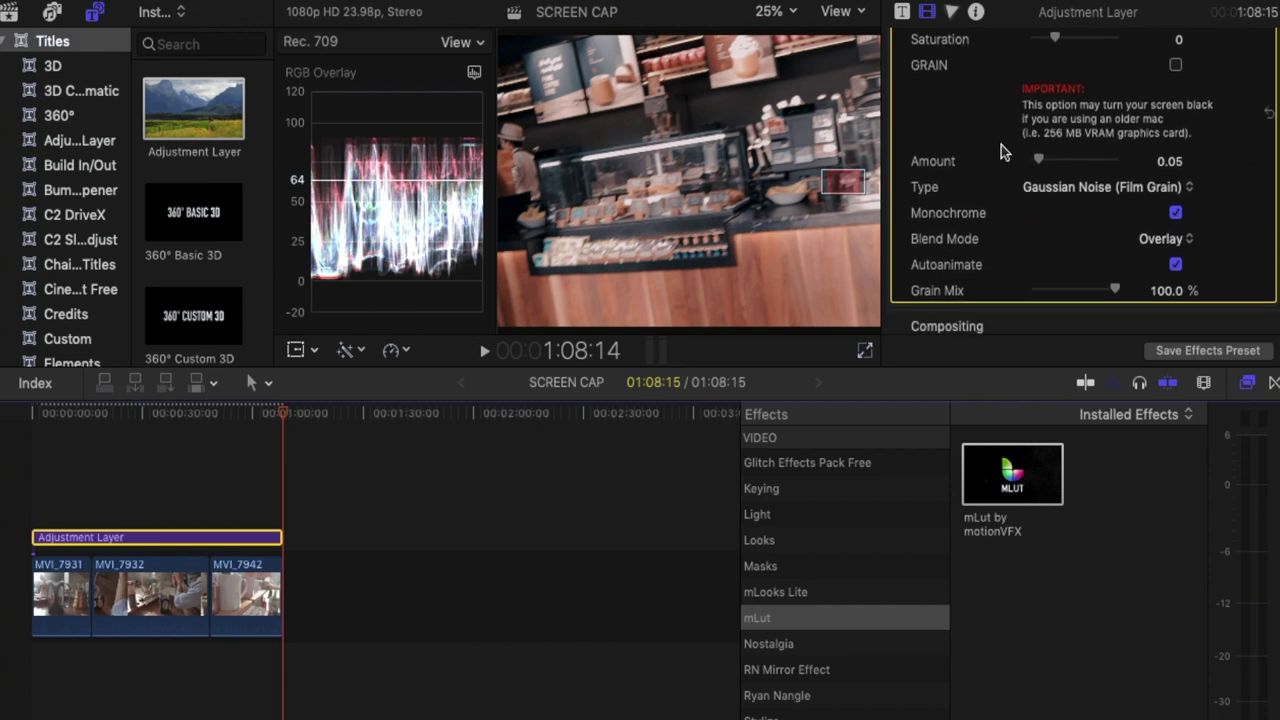
scroll(1033, 208, "down", 2)
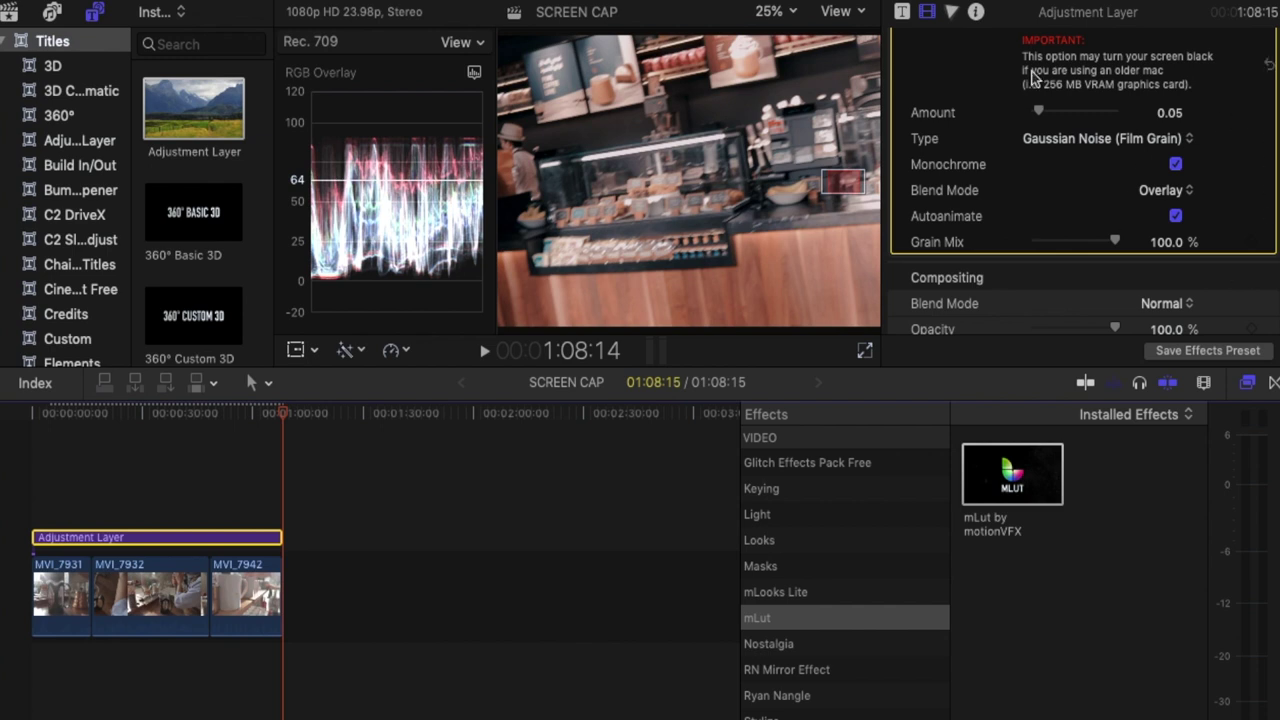
scroll(1065, 172, "up", 10)
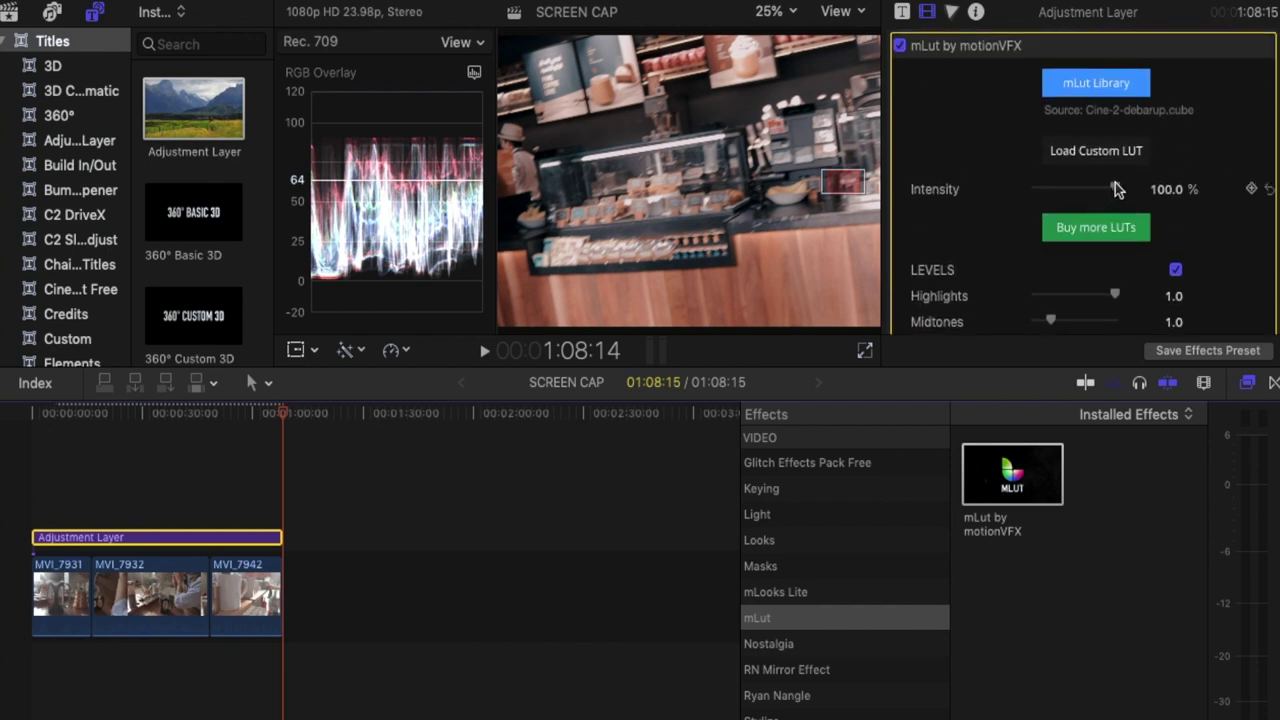
mouse_move(1117, 185)
left_mouse_down()
mouse_move(1051, 188)
mouse_move(1130, 188)
left_mouse_up()
left_click(172, 421)
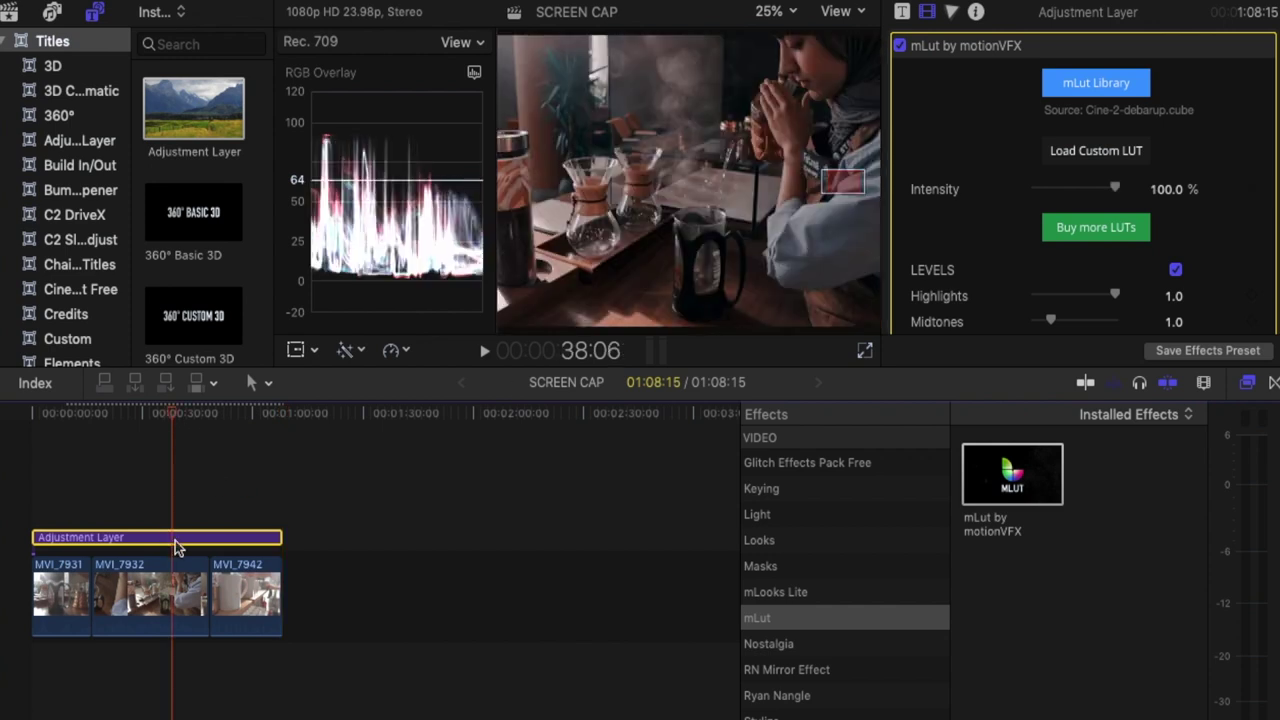
Step: Toggle the Adjustment Layer off and on with V to compare, leaving it disabled
key("v")
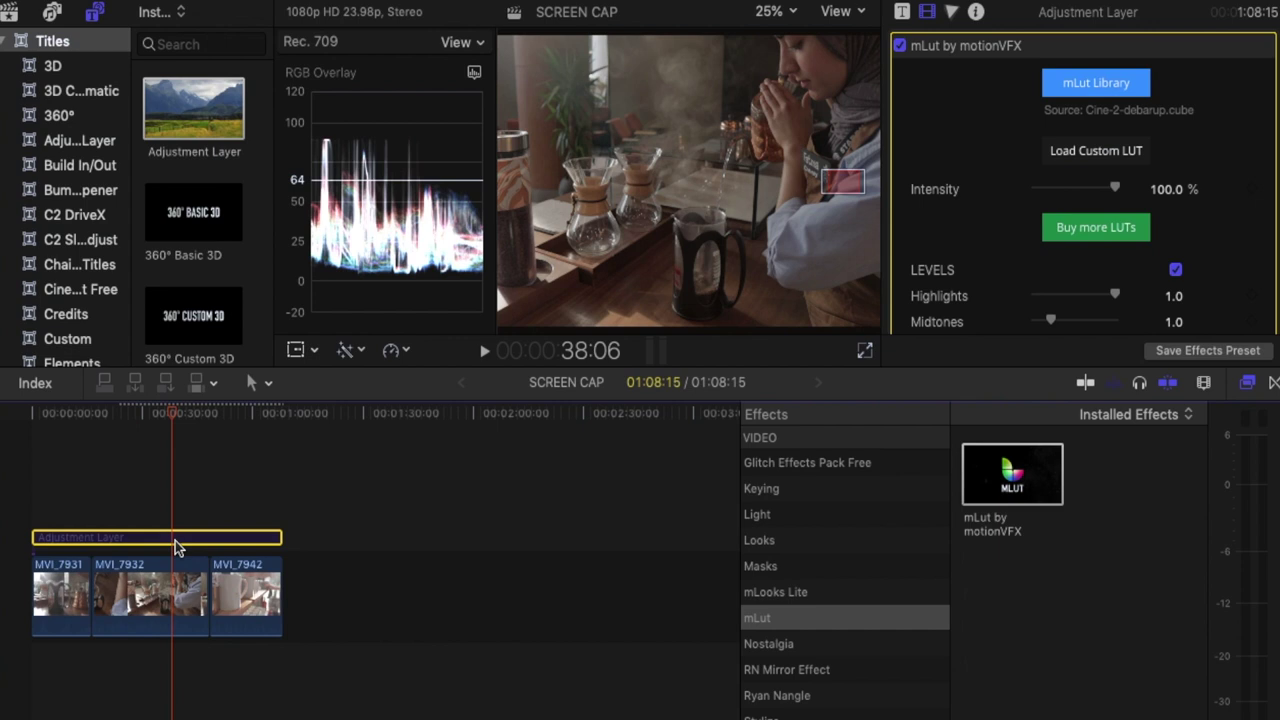
key("v")
key("v")
key("v")
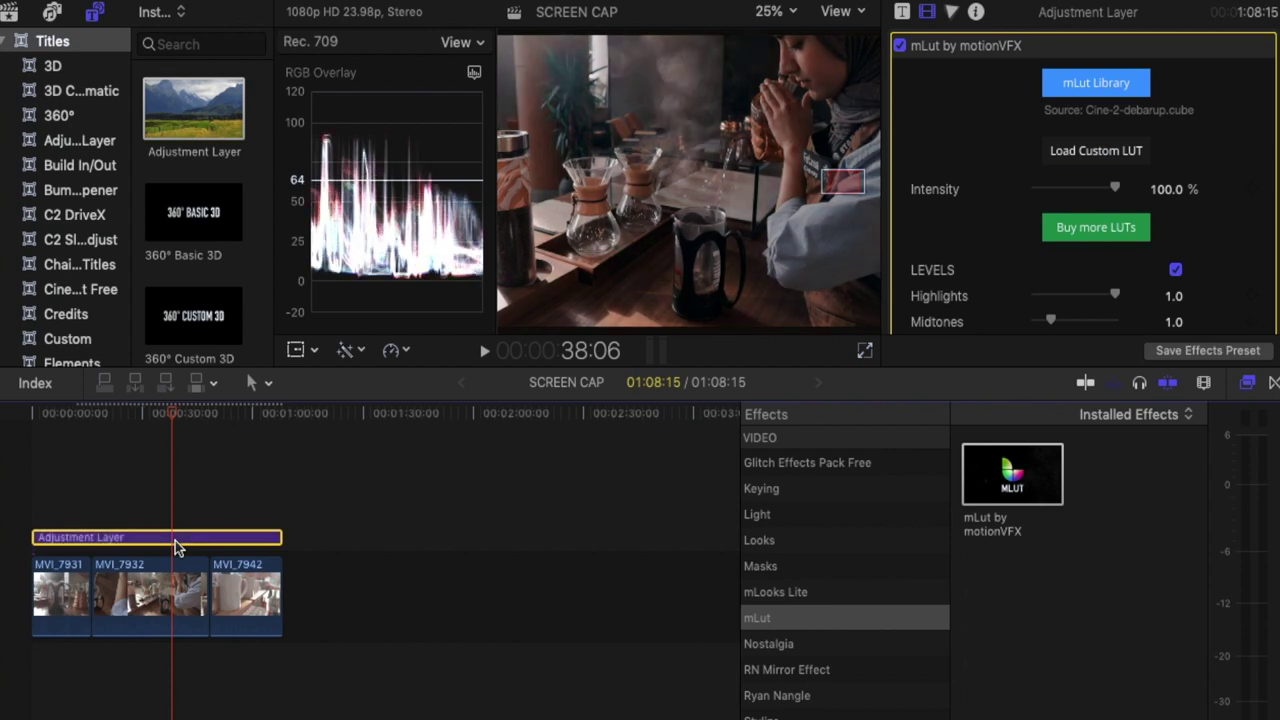
key("v")
key("v")
key("v")
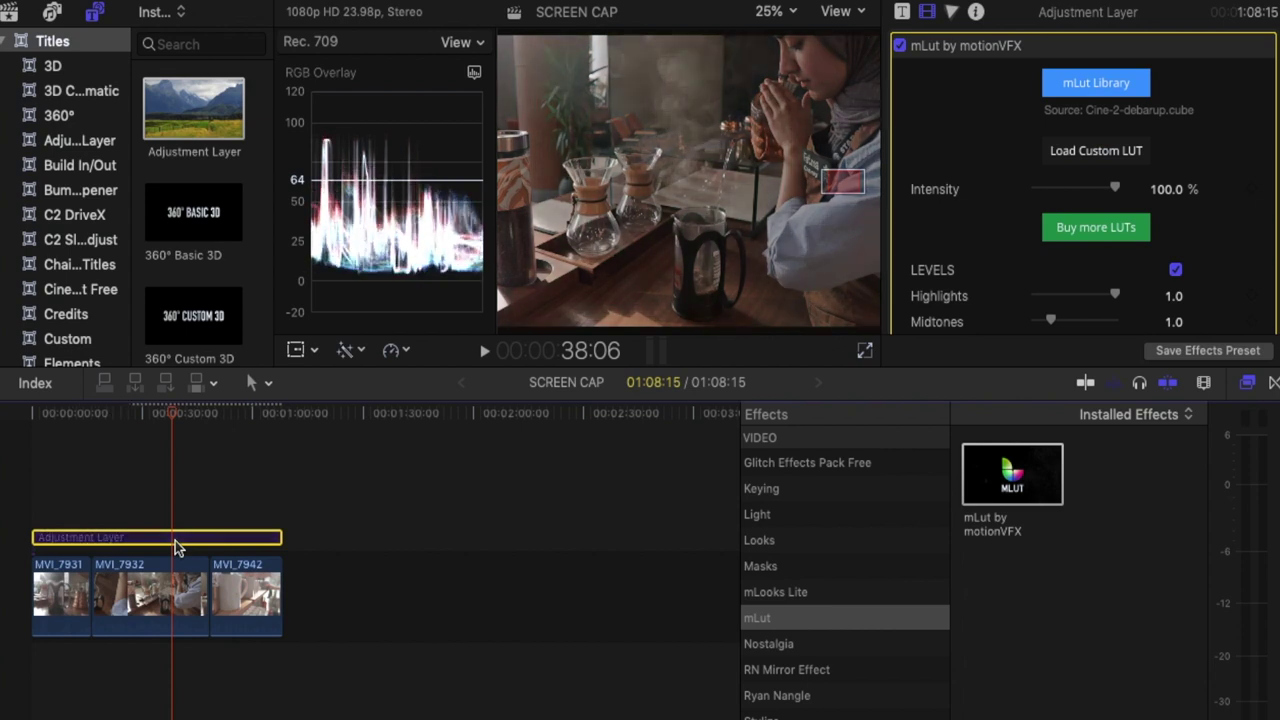
key("v")
key("v")
key("v")
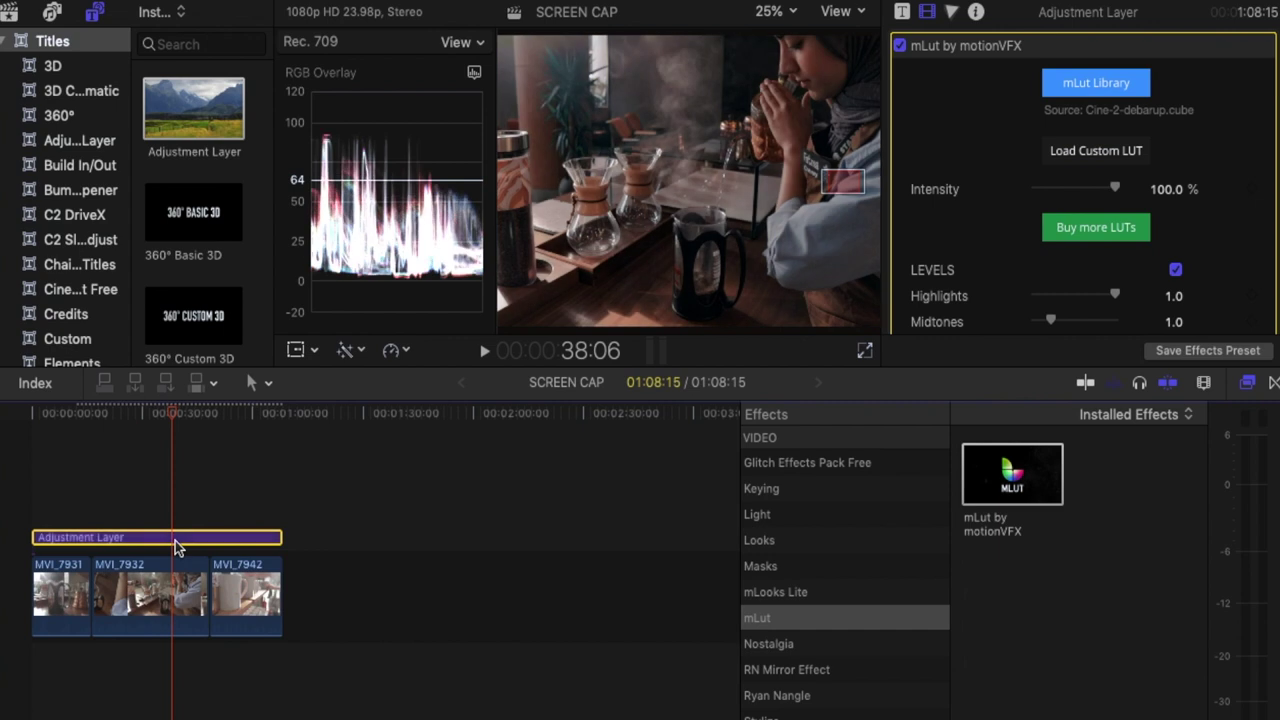
key("v")
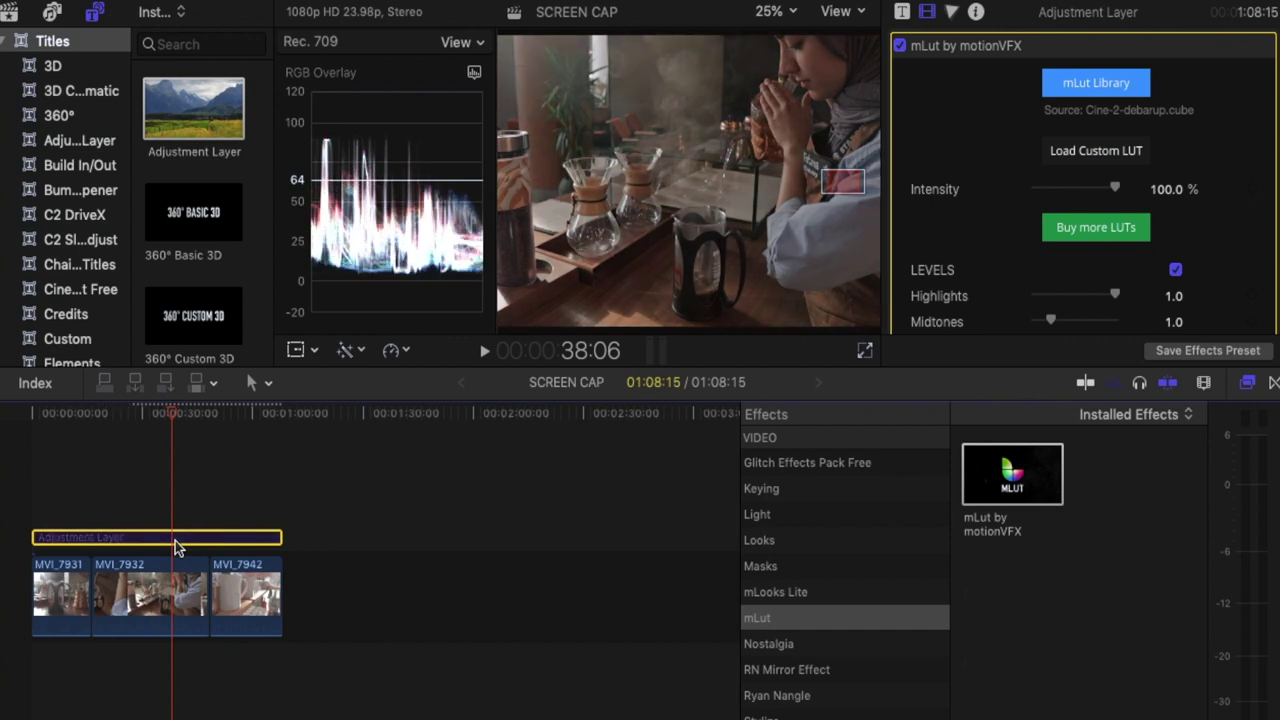